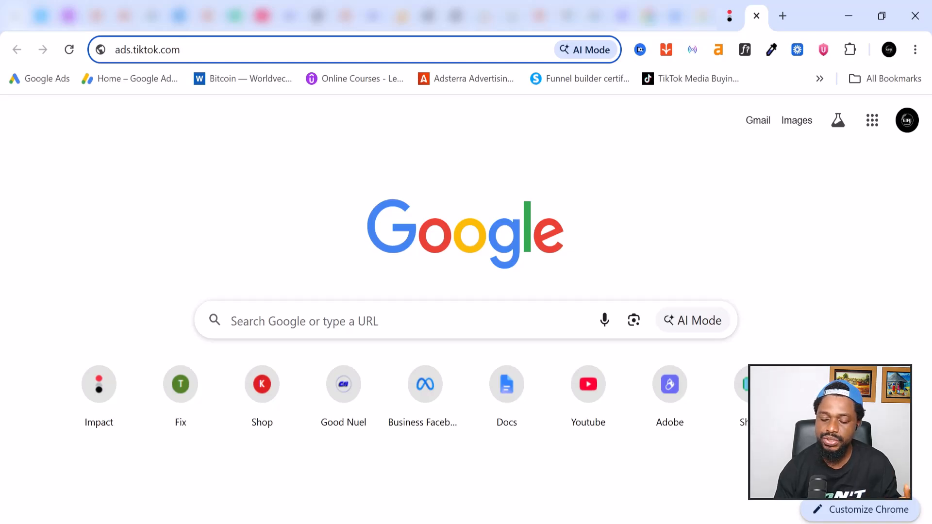
Step: Open ads.tiktok.com and go to the sign-up form for a new advertising account
key("Return")
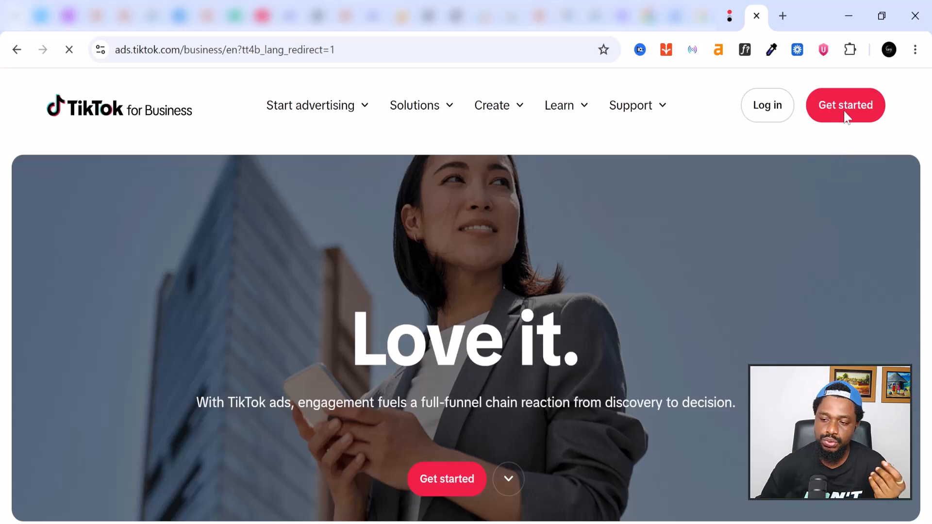
left_click(436, 488)
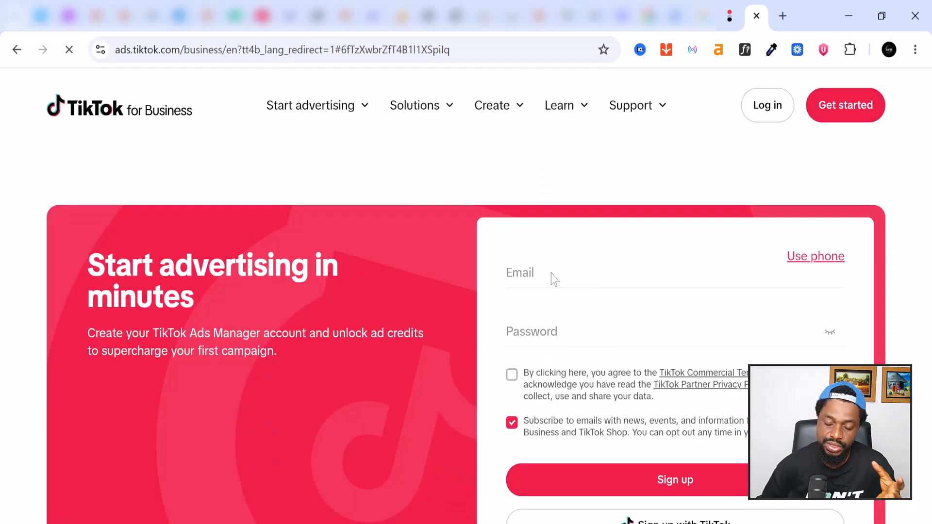
Step: Fill in the account e-mail and password, accept the commercial terms, opt out of subscription e-mails and submit the sign-up
left_click(558, 338)
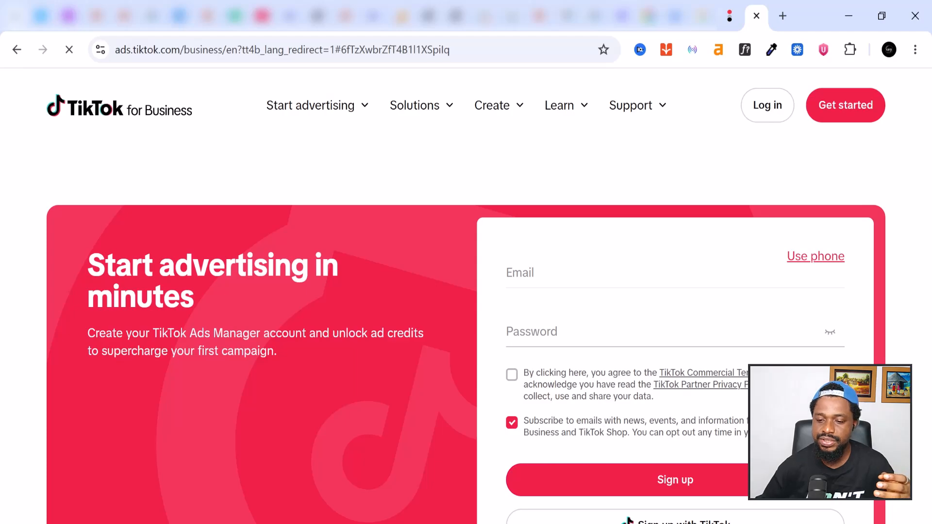
left_click(582, 273)
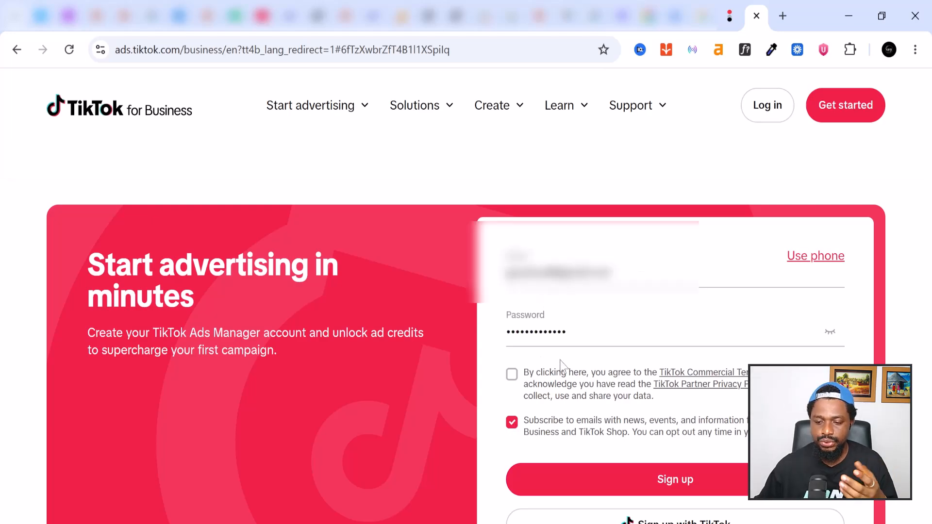
left_click(511, 374)
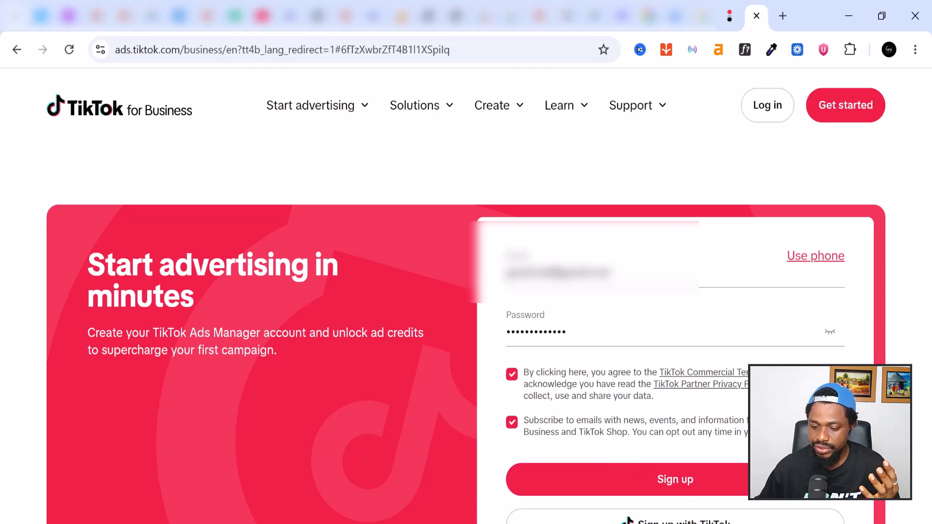
left_click(512, 423)
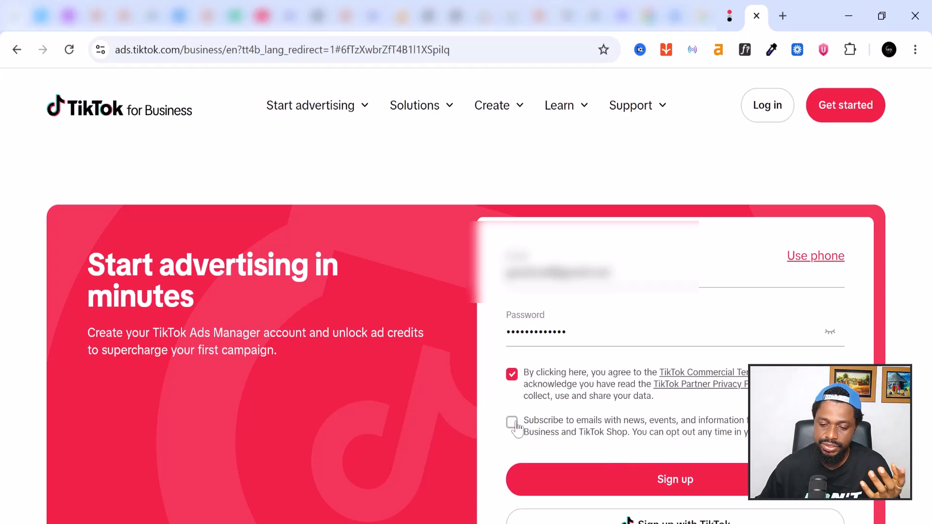
left_click(706, 486)
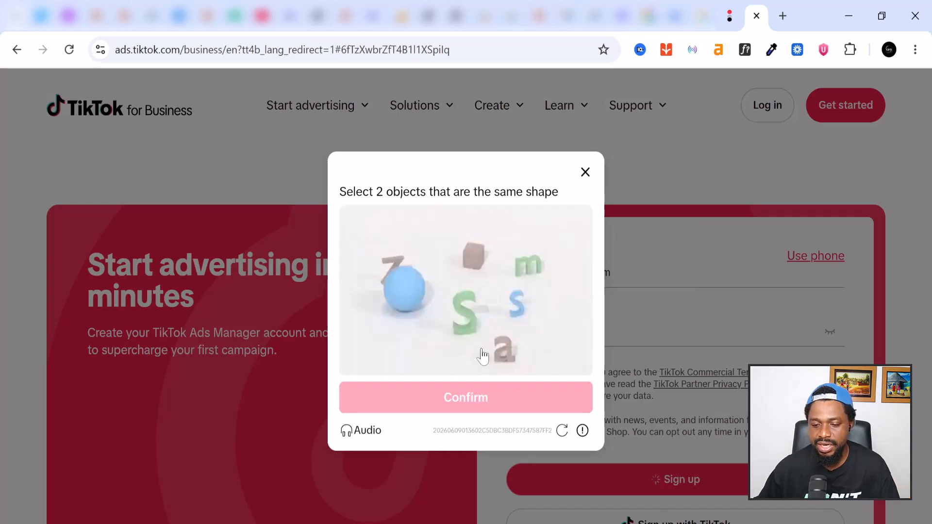
Step: Solve the shape-matching verification by choosing the two S-shaped letters and confirm the selection
left_click(460, 318)
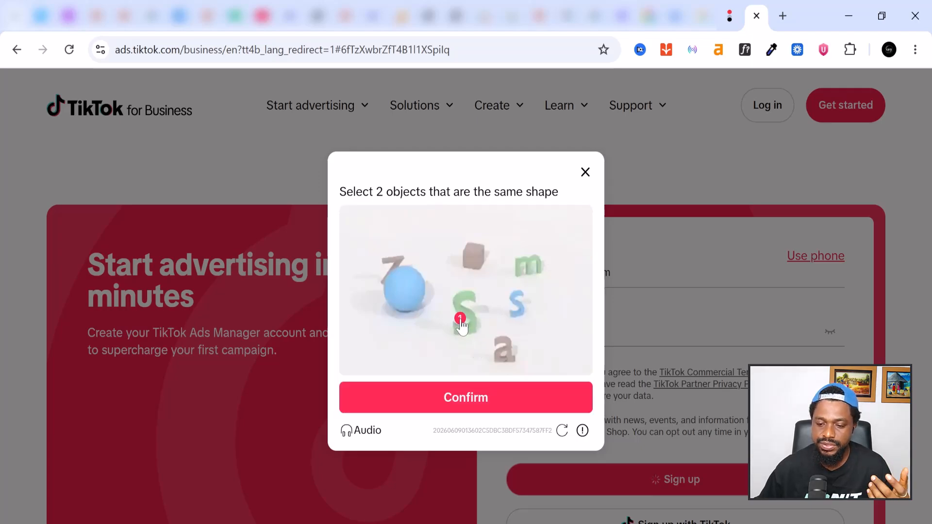
left_click(522, 312)
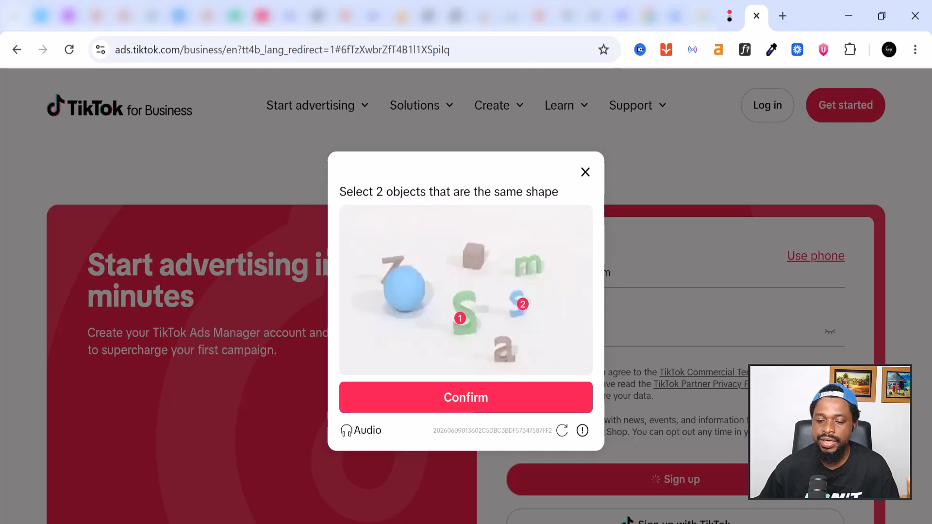
left_click(465, 397)
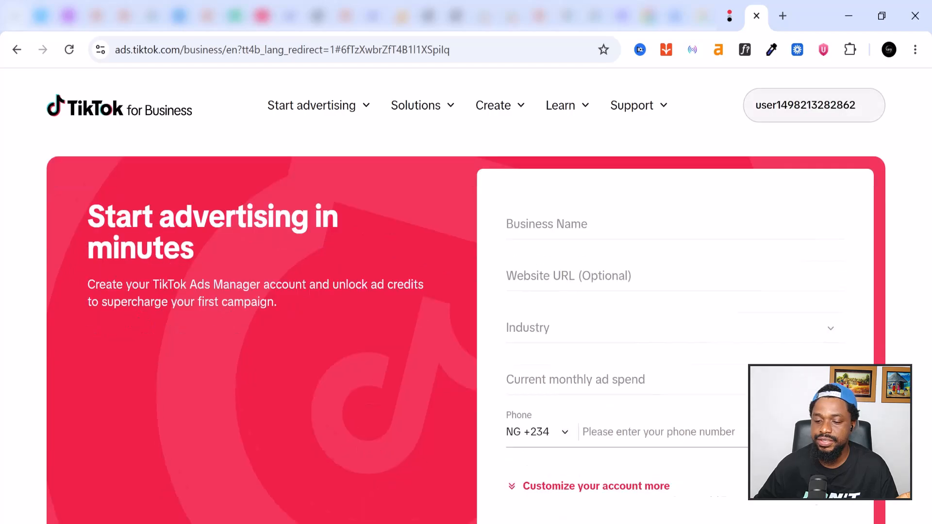
Step: Enter Kwik Growth Media as the business name and choose Telecom operators under Telecommunication as the industry
type("Kwik Growth Media")
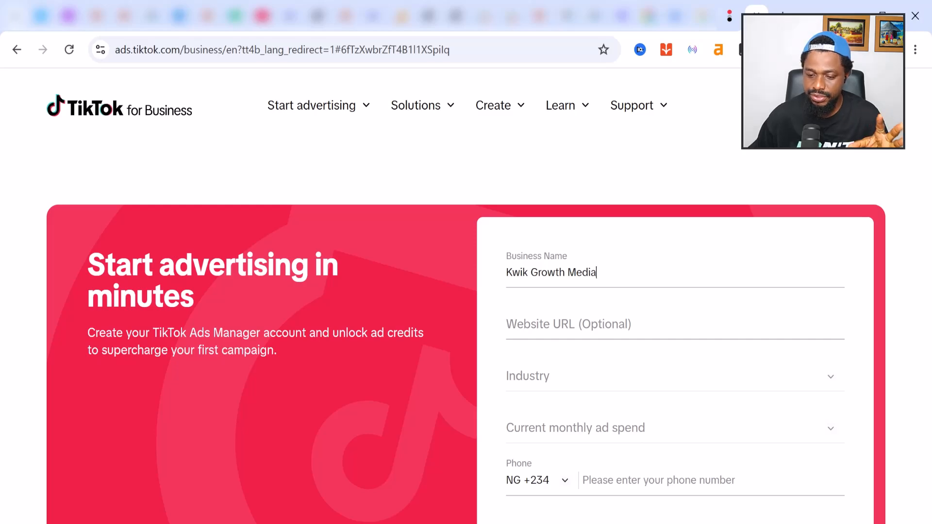
left_click(539, 376)
scroll(540, 262, "down", 3)
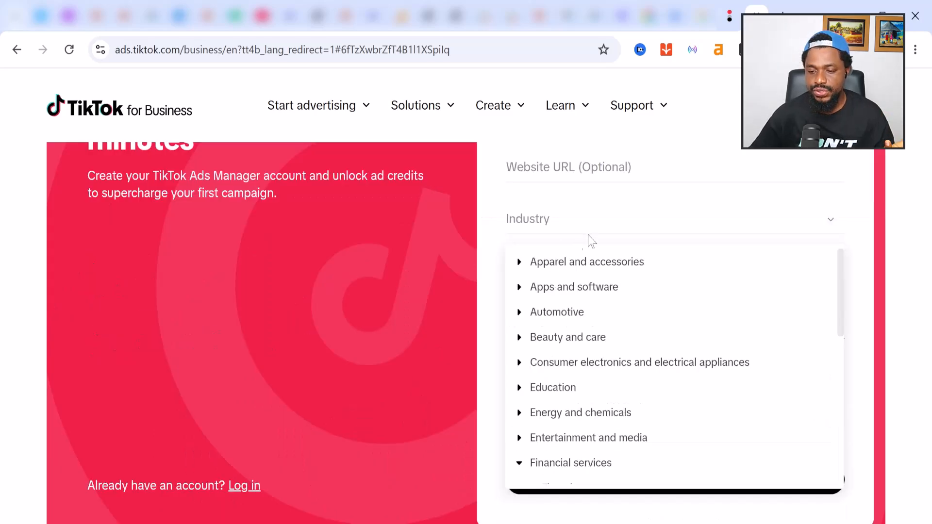
scroll(562, 291, "down", 8)
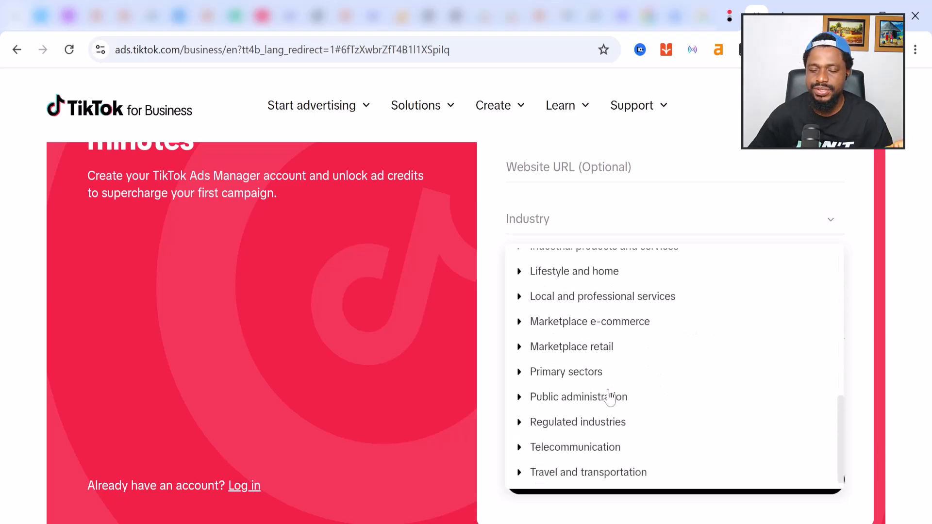
left_click(535, 452)
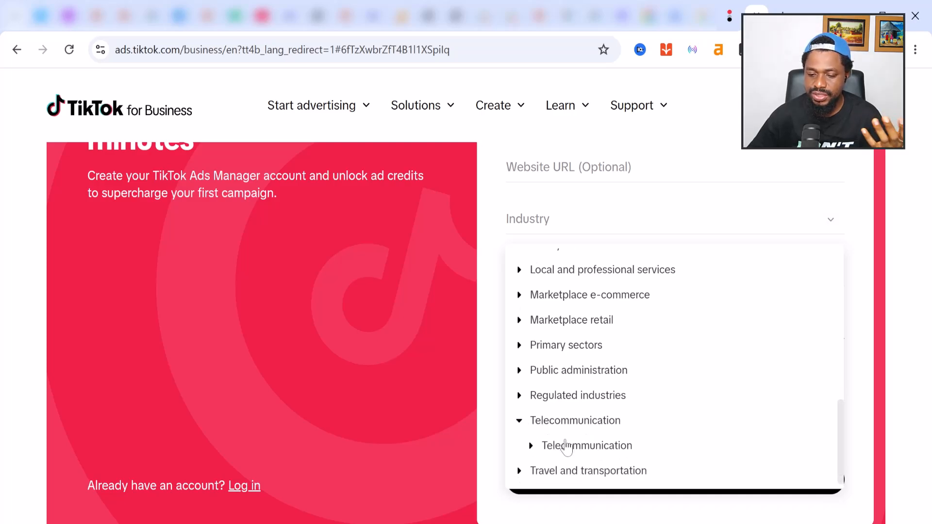
left_click(567, 447)
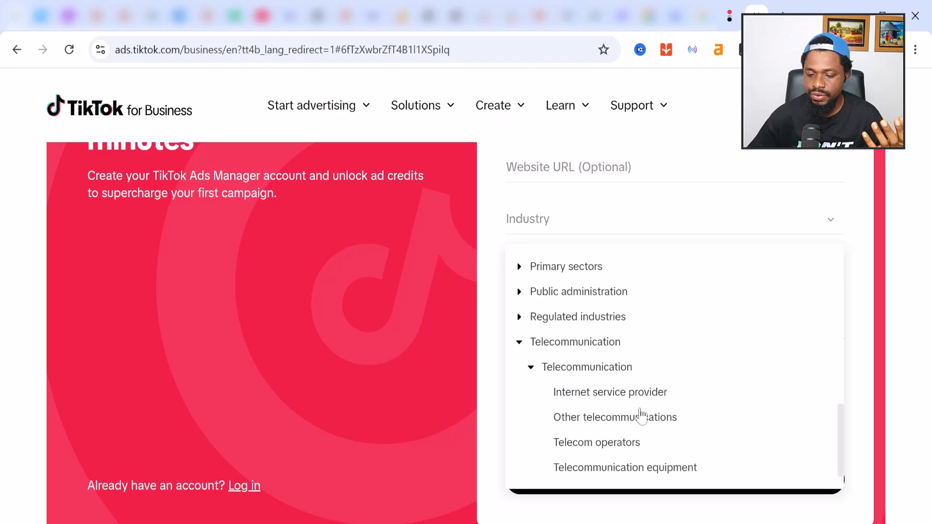
scroll(643, 410, "down", 1)
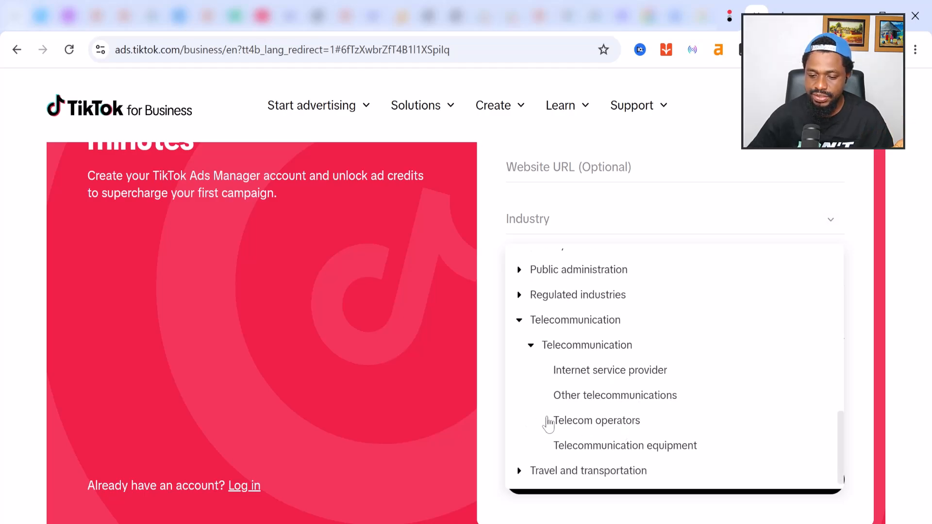
left_click(604, 421)
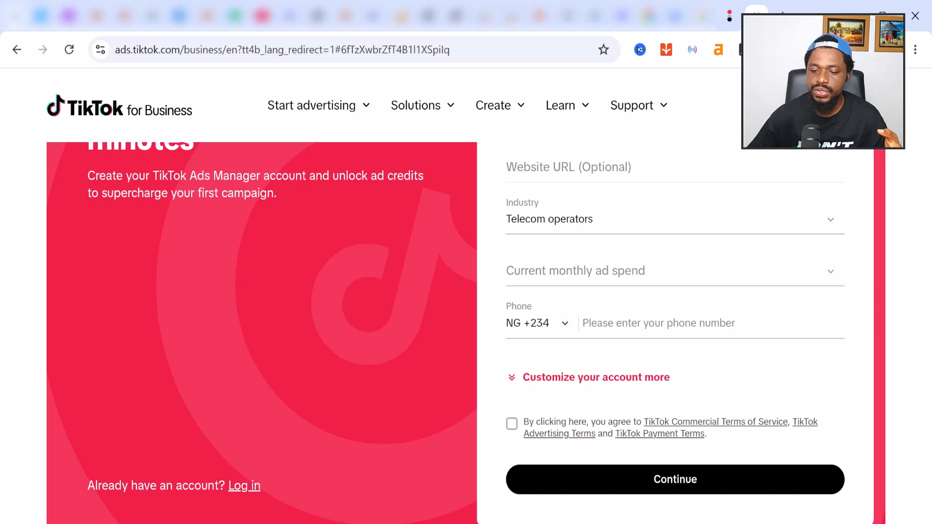
Step: Expand the additional account customization options and review the country, currency and time zone settings
left_click(603, 272)
left_click(603, 271)
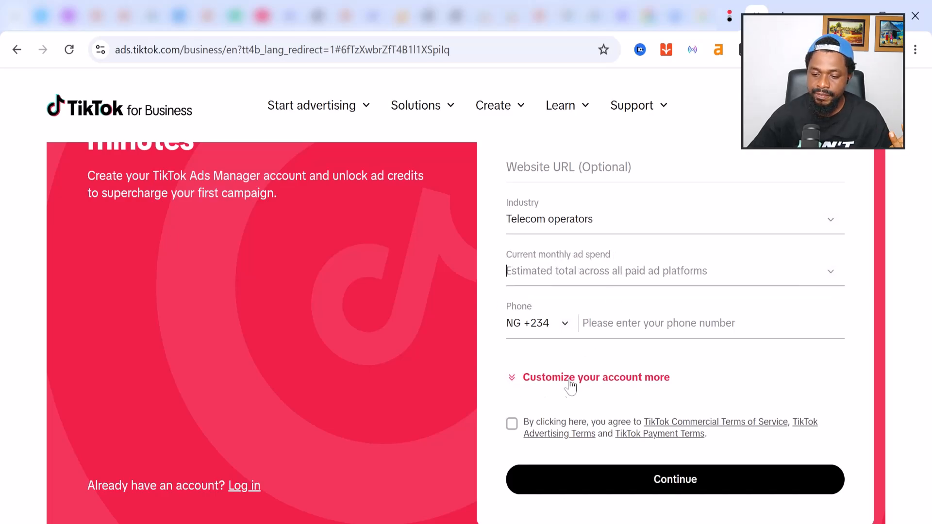
left_click(513, 379)
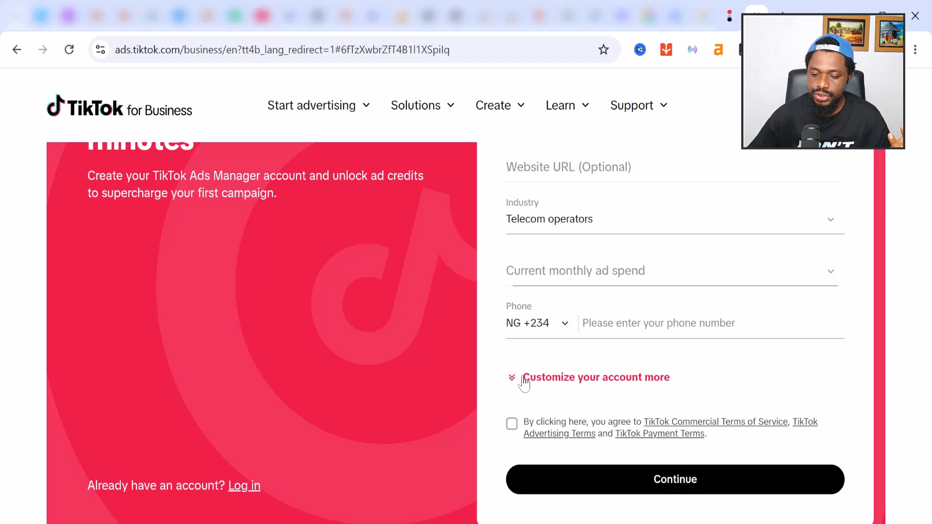
scroll(606, 383, "down", 2)
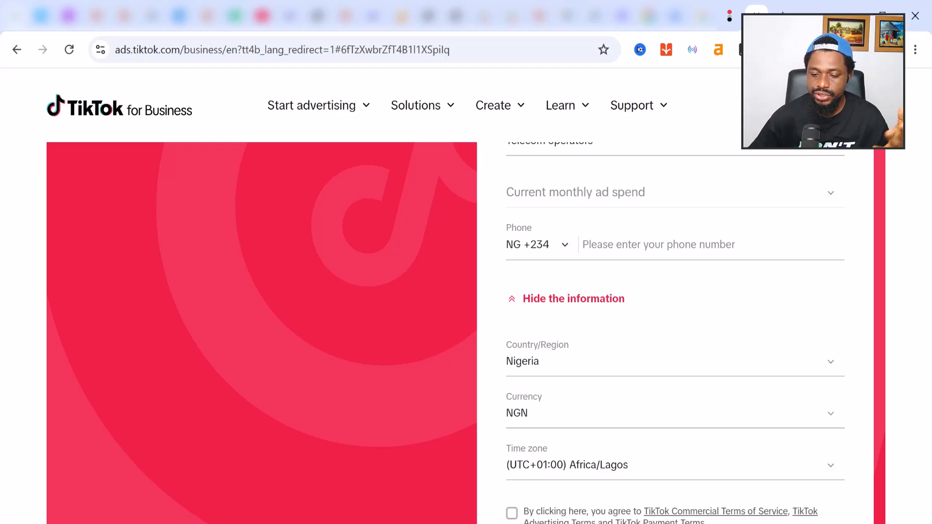
scroll(807, 374, "down", 2)
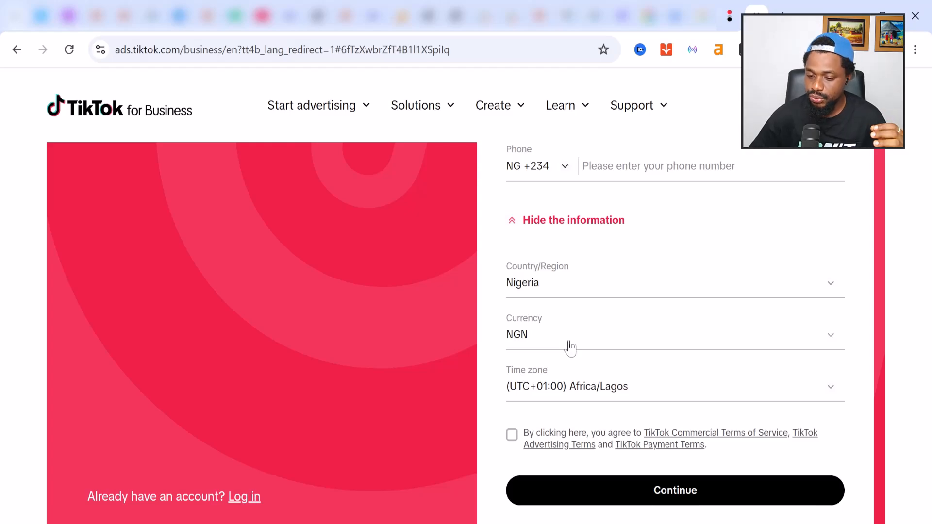
scroll(572, 381, "up", 3)
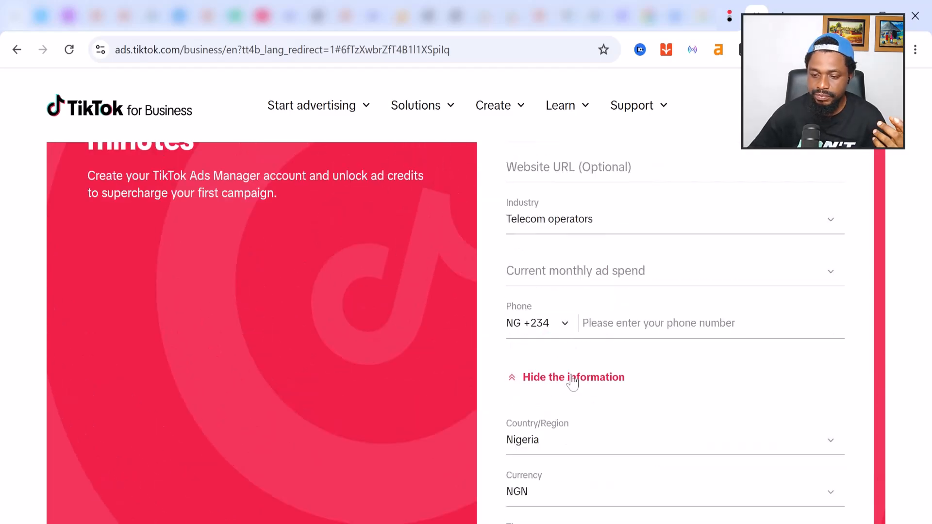
Step: Enter the business phone number in the account details form
left_click(623, 335)
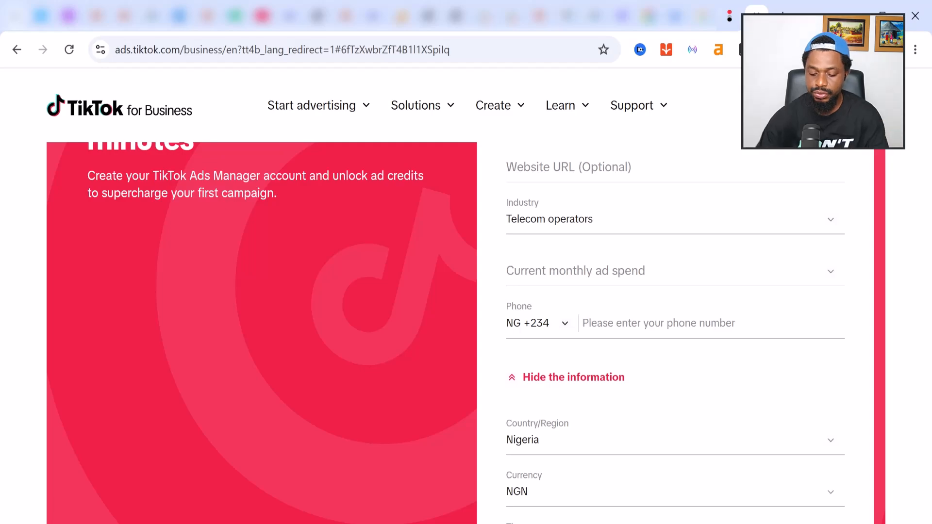
type("8")
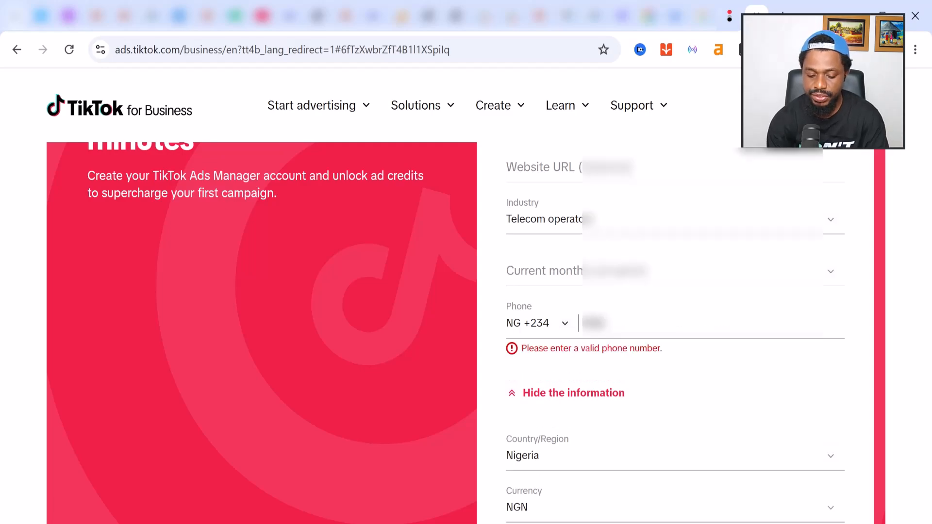
type("00")
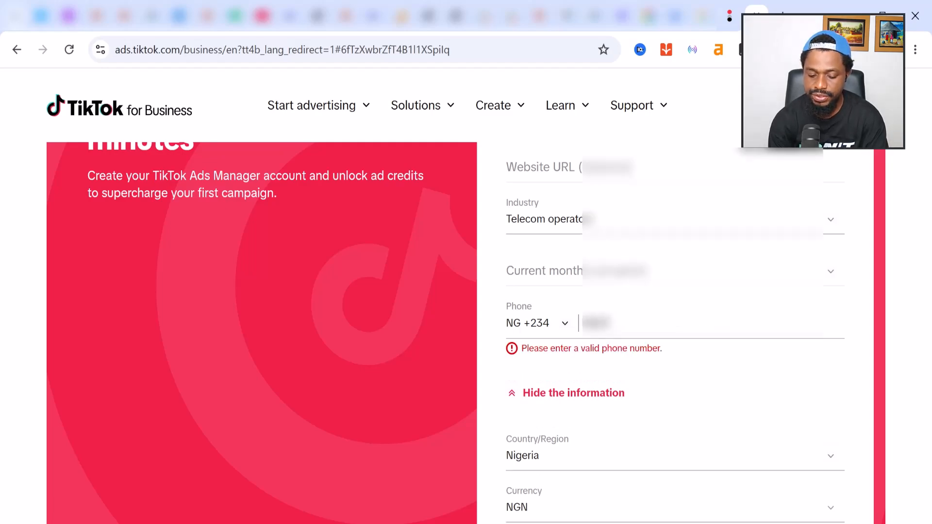
type("0")
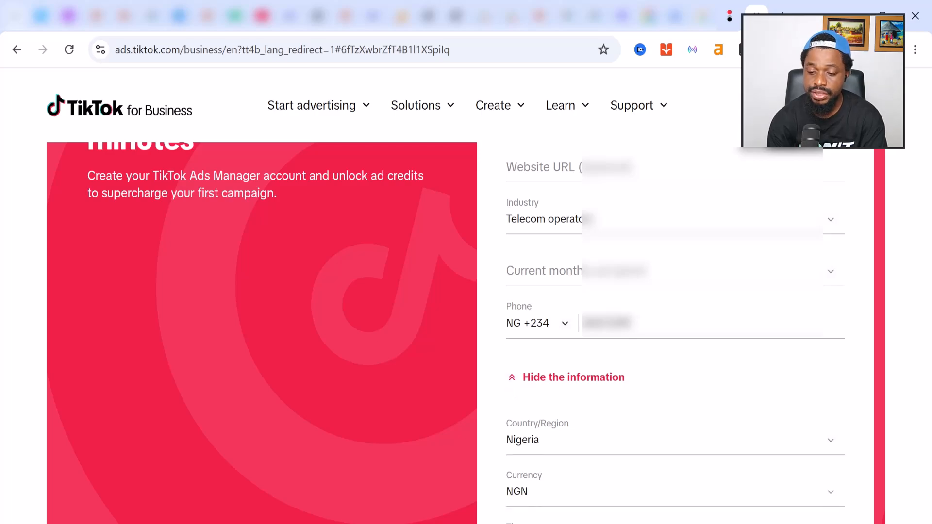
type("00")
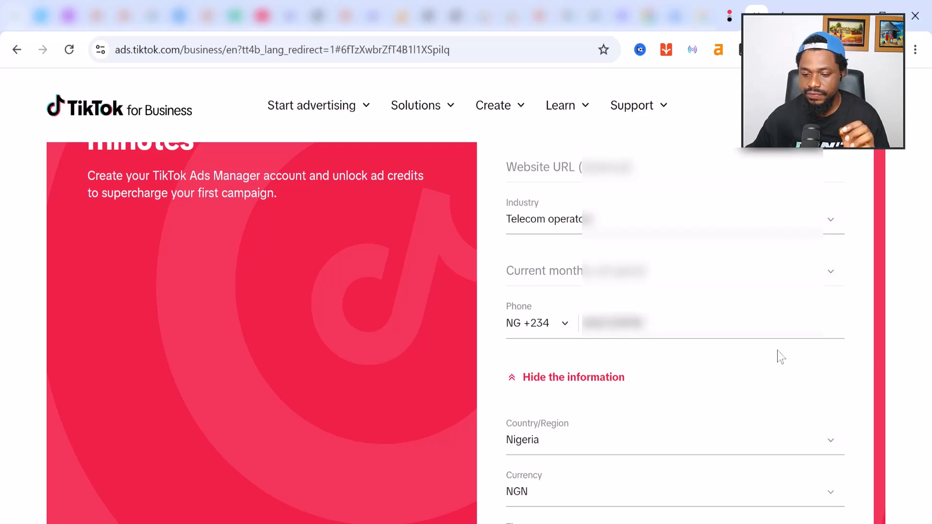
Step: Agree to the commercial, advertising and payment terms and submit the business details
scroll(930, 367, "down", 1)
scroll(931, 367, "down", 3)
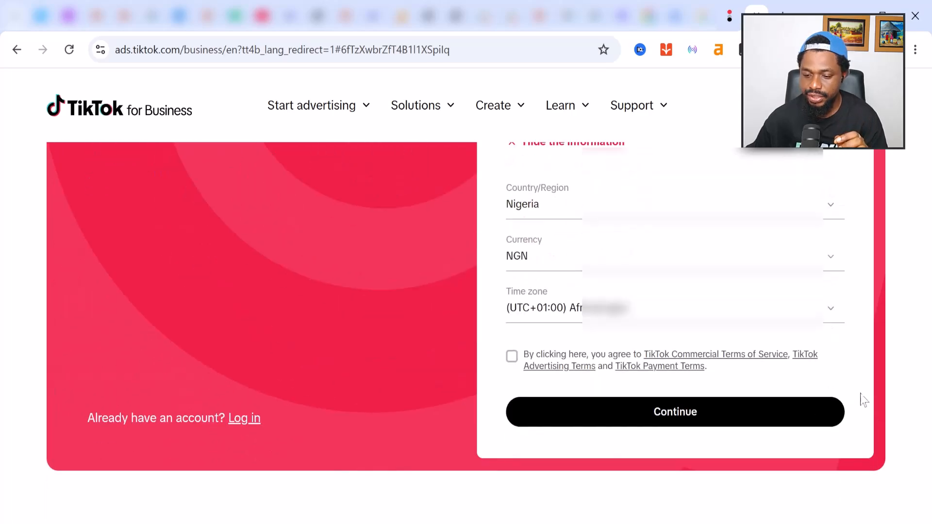
left_click(510, 359)
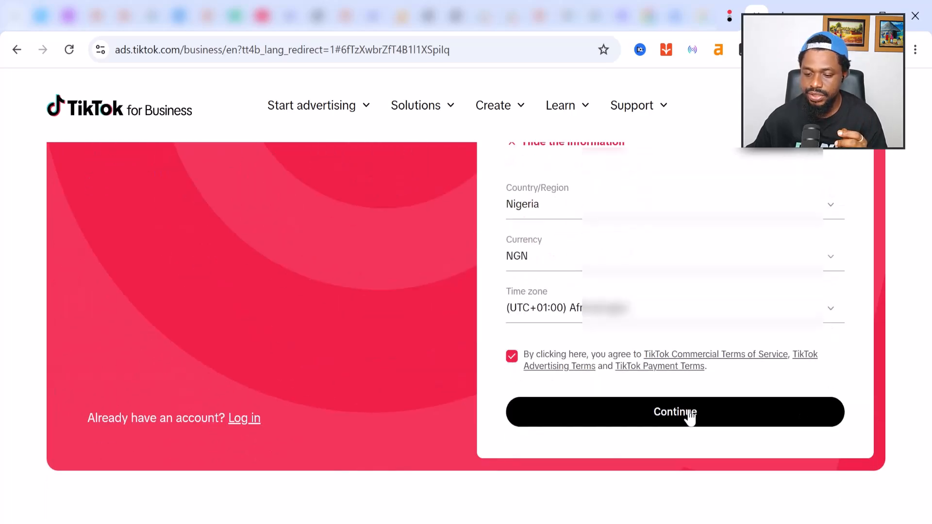
left_click(689, 416)
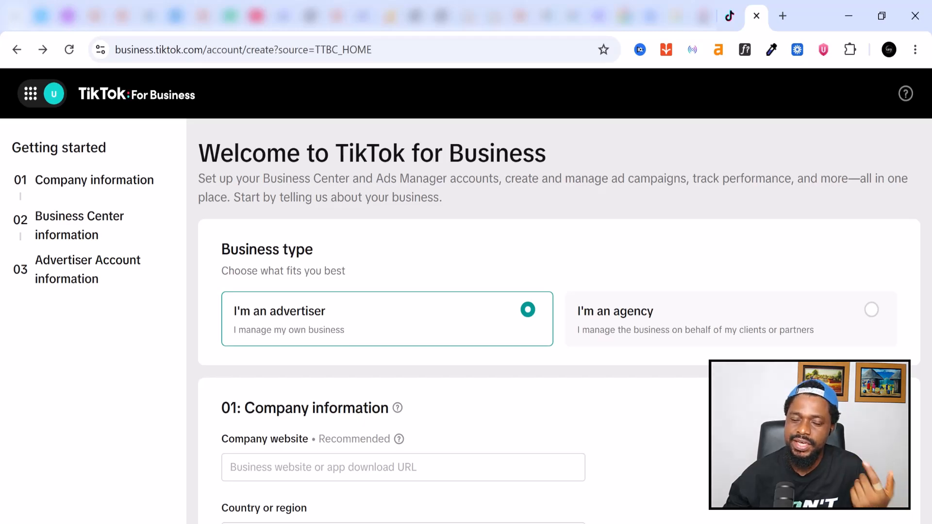
left_click(30, 97)
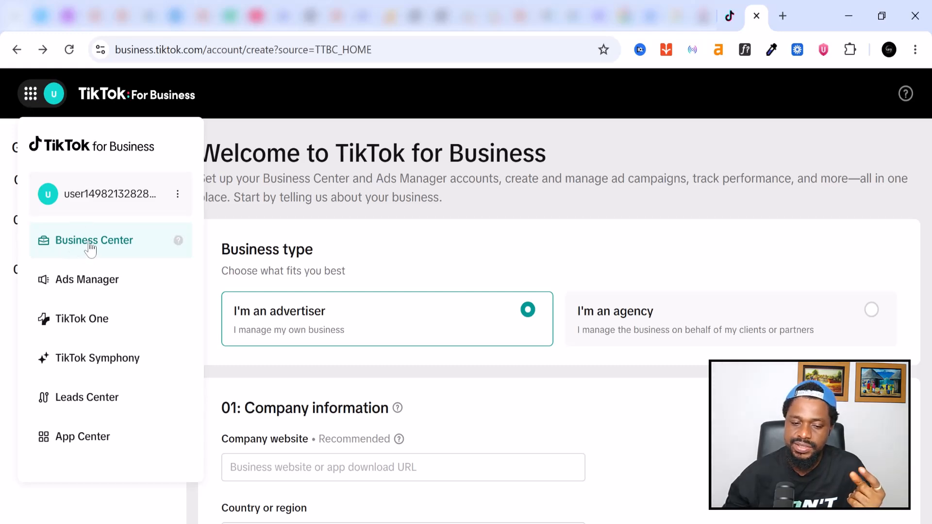
left_click(551, 239)
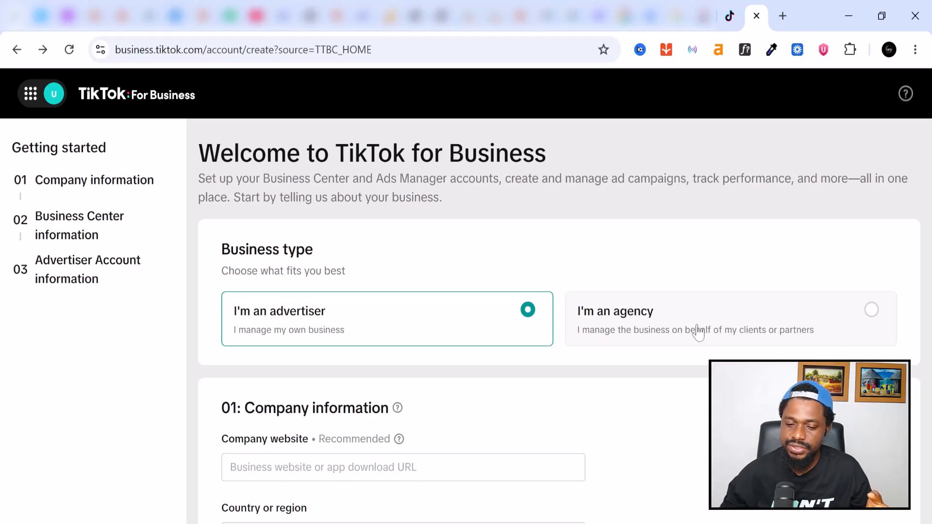
Step: Enter kwikgrowth.com.ng as the company website in the company information
scroll(279, 329, "down", 1)
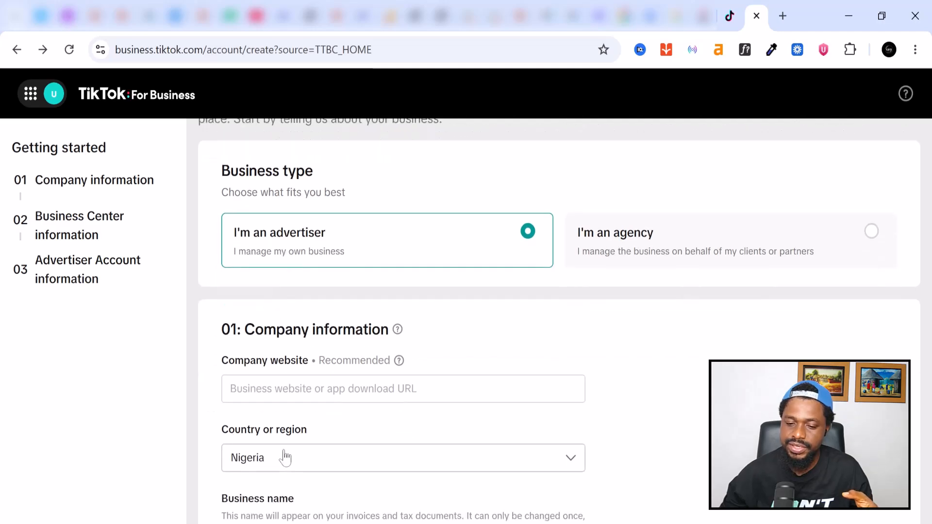
scroll(264, 376, "down", 2)
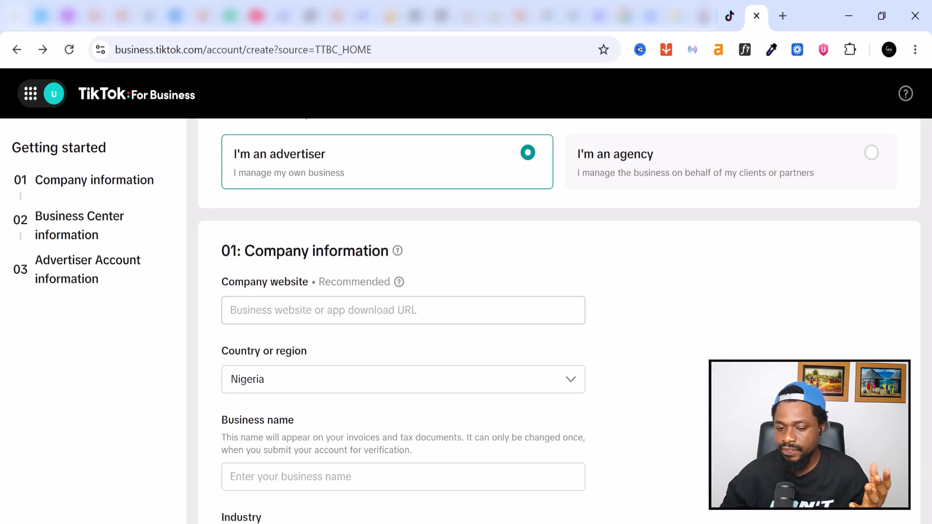
left_click(322, 310)
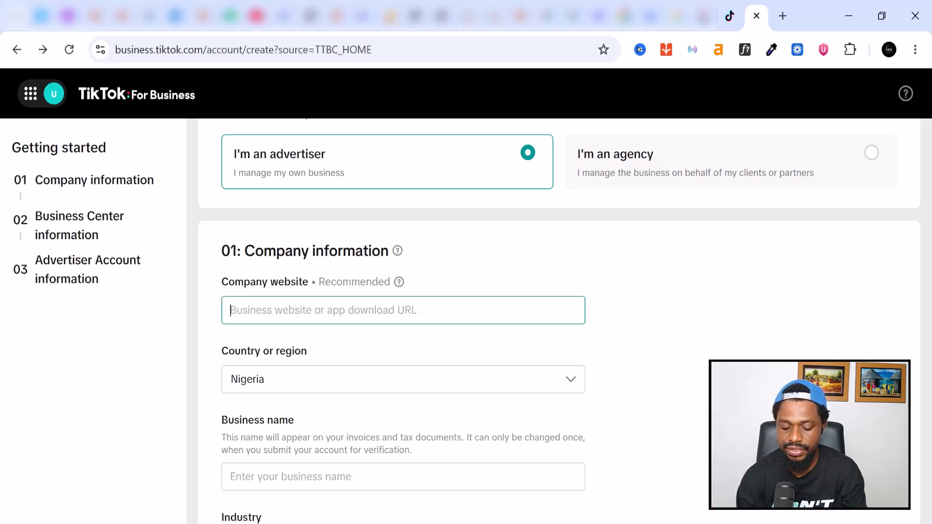
type("kwik")
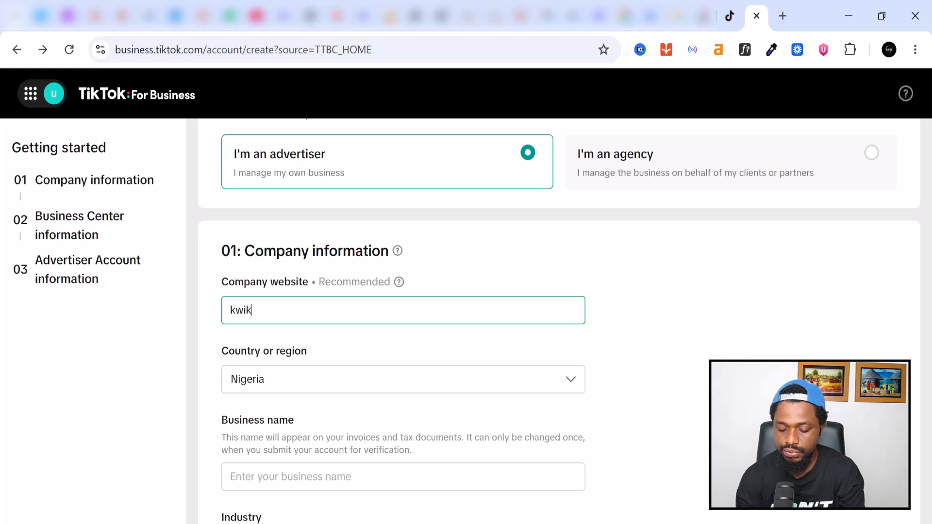
type("growth.com.ng")
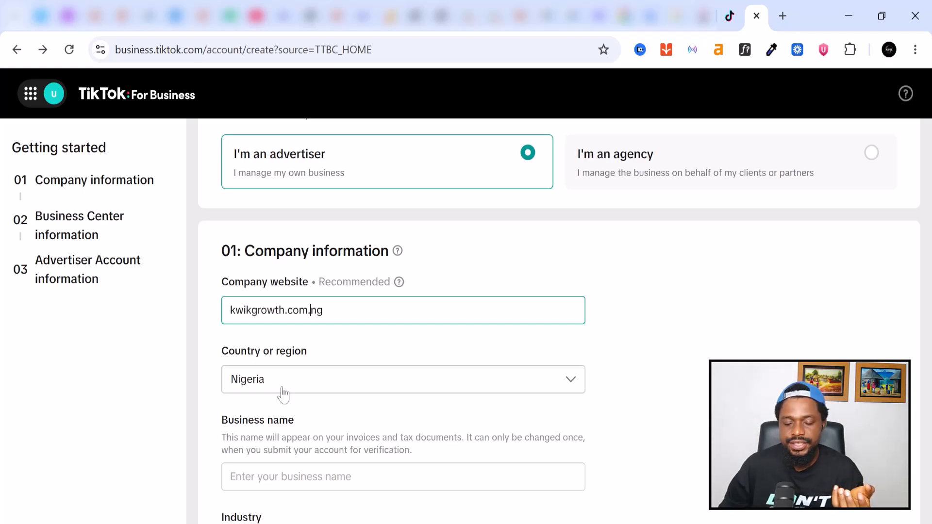
Step: Enter Kwik Growth as the business name and dismiss the company search suggestion
scroll(401, 350, "down", 3)
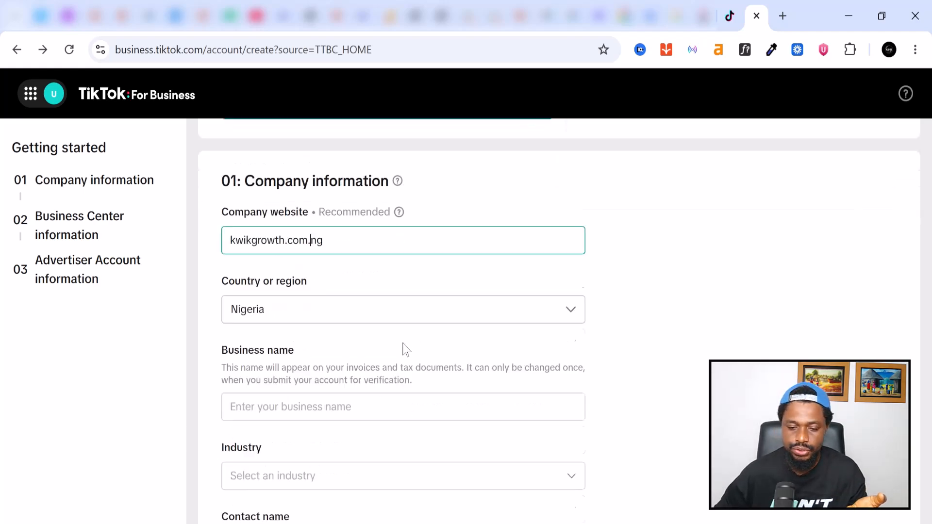
left_click(284, 320)
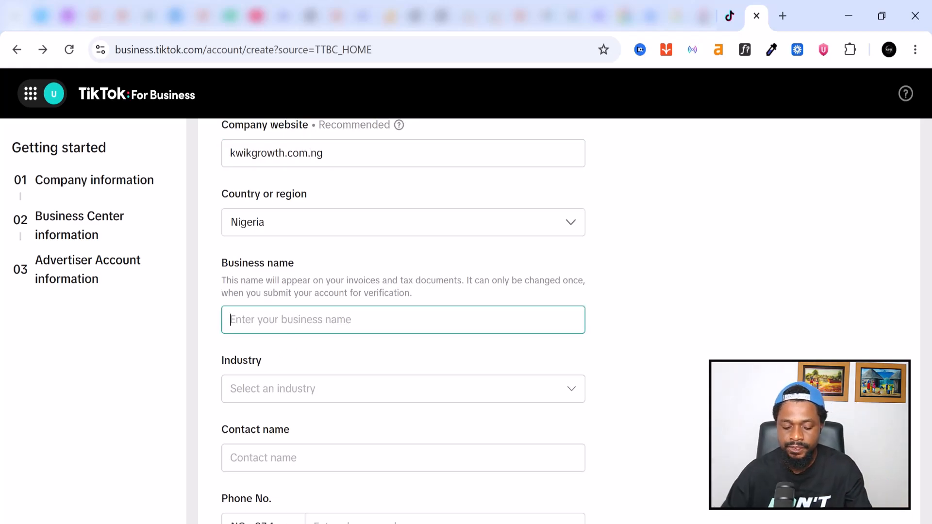
type("K")
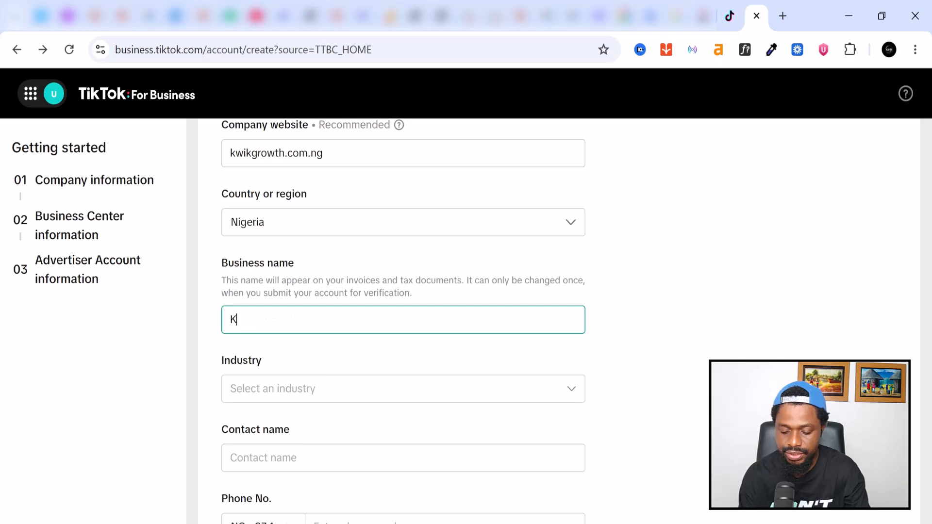
type("wik G")
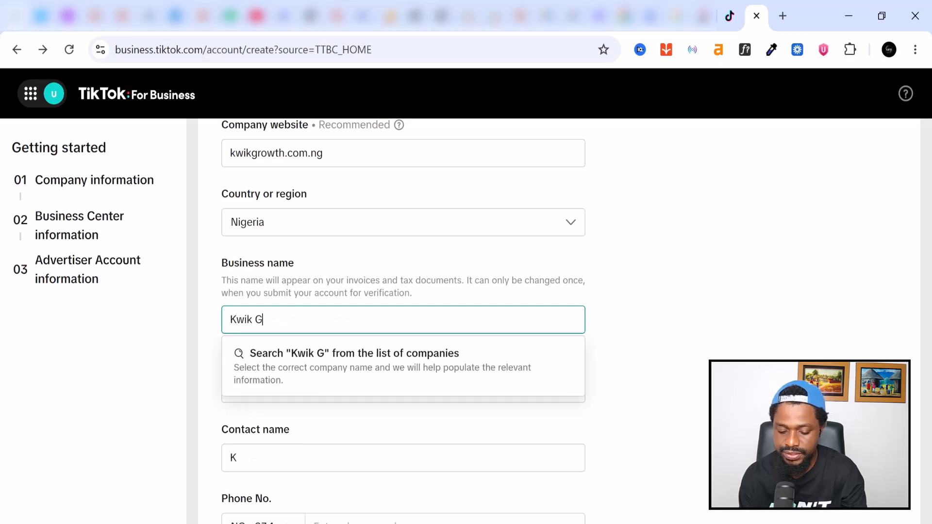
type("rowth")
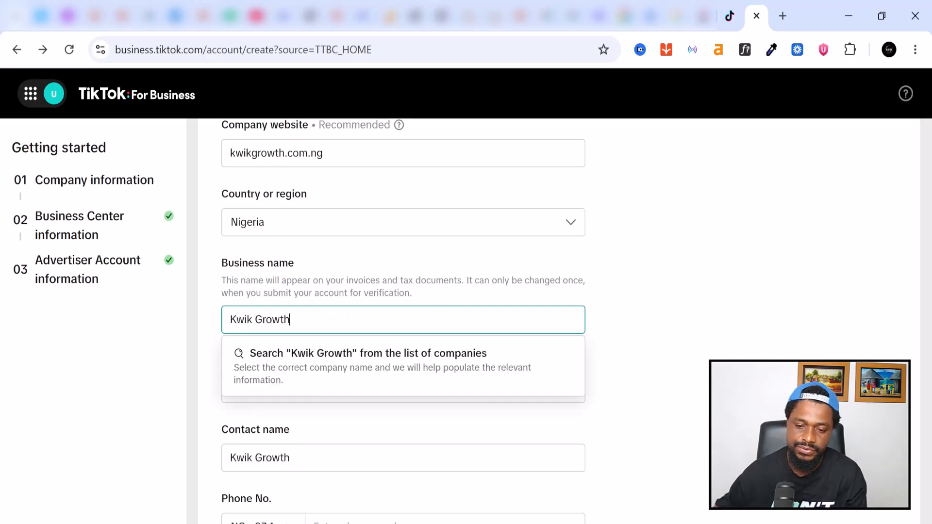
scroll(403, 340, "down", 2)
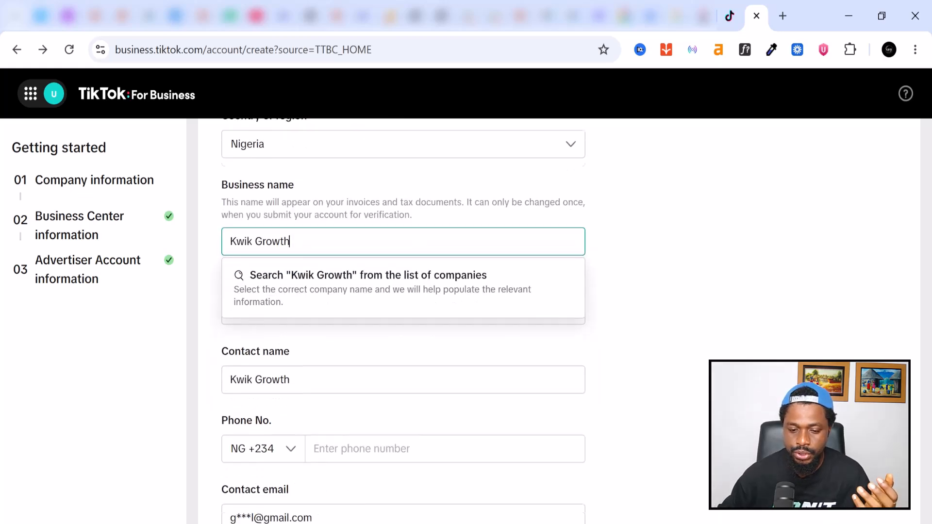
scroll(307, 367, "down", 2)
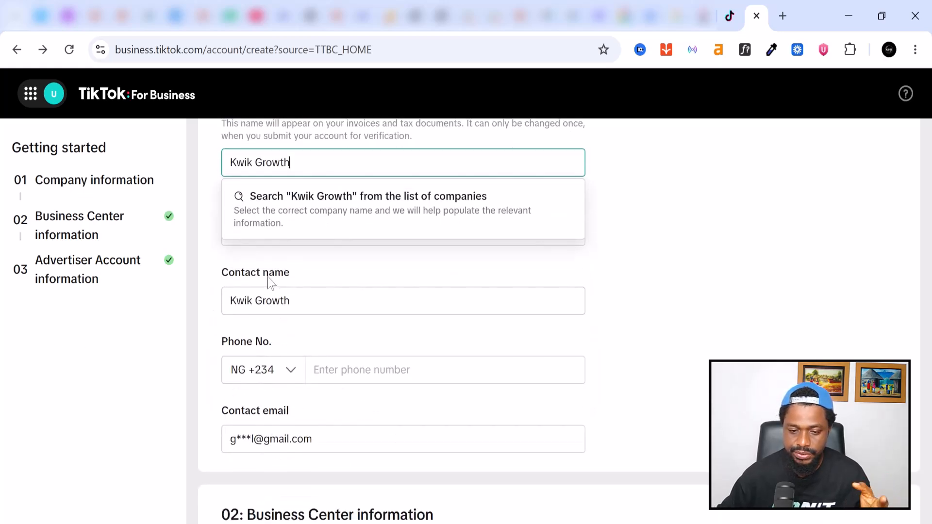
left_click(341, 289)
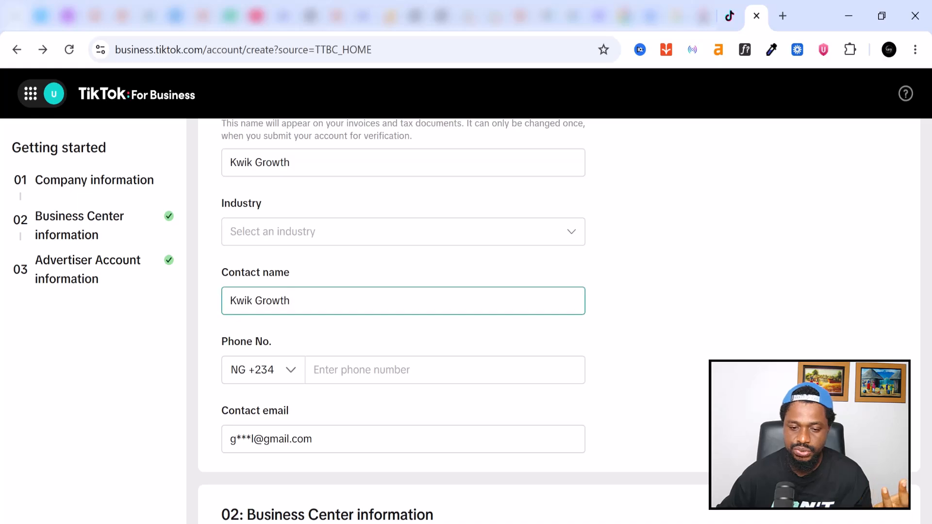
Step: Set the industry to Other telecommunications under Telecommunication
scroll(377, 315, "up", 2)
left_click(380, 313)
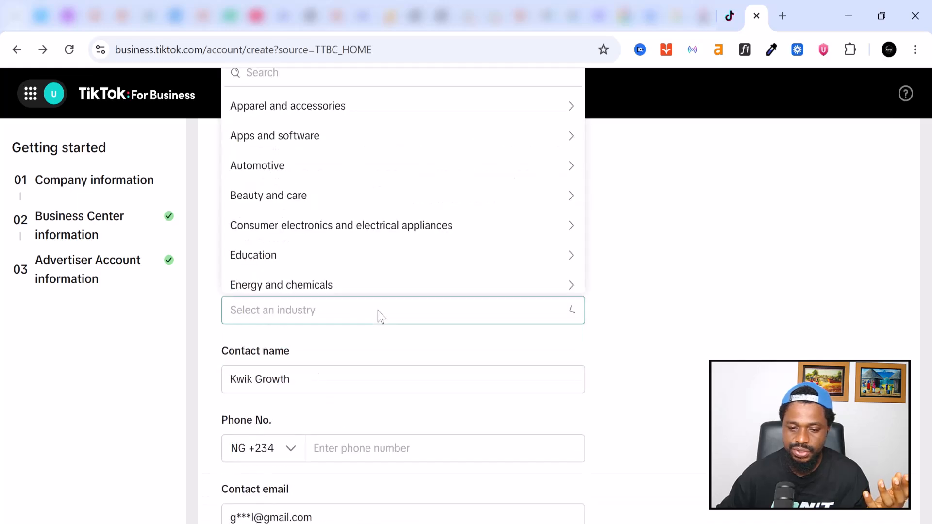
scroll(333, 214, "down", 6)
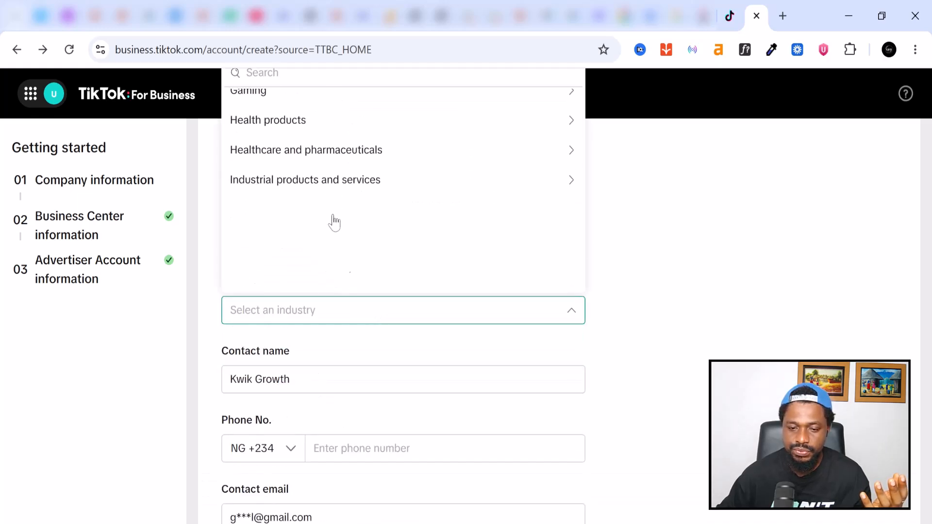
scroll(333, 223, "down", 2)
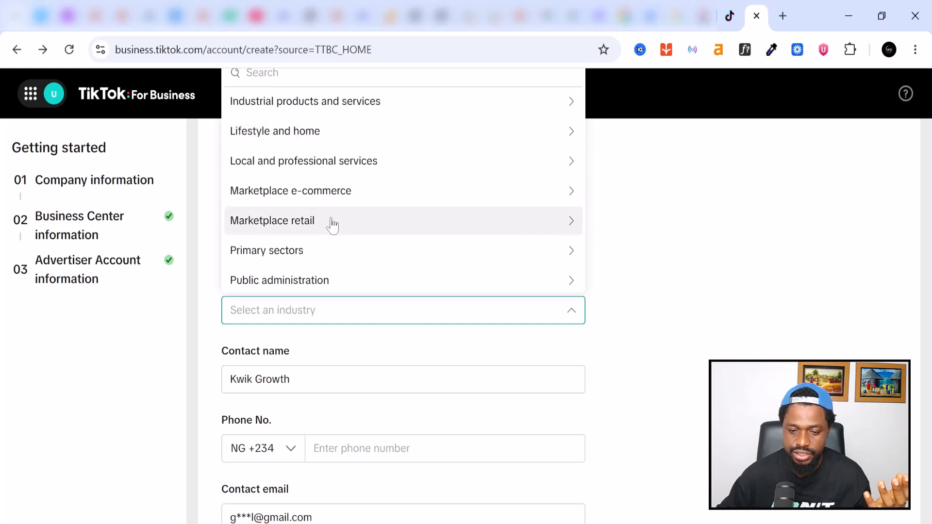
scroll(332, 226, "down", 2)
scroll(334, 230, "down", 1)
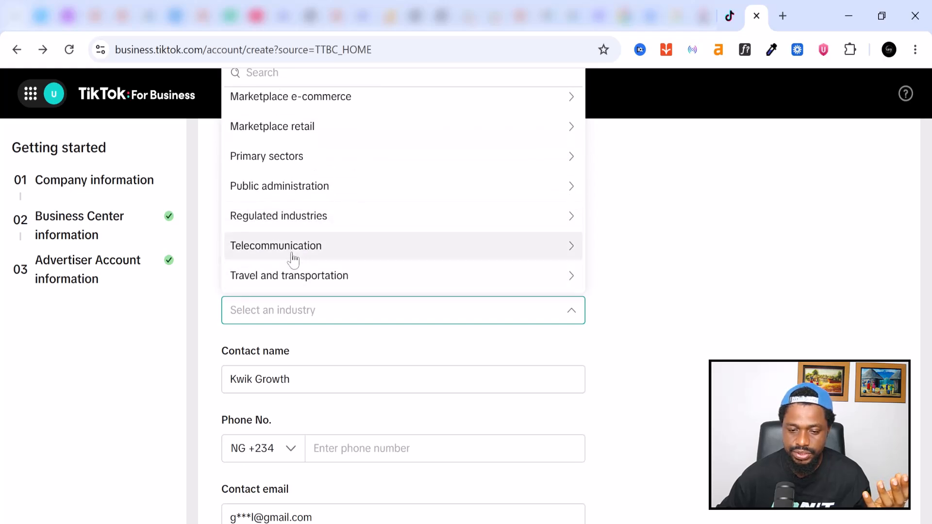
left_click(315, 248)
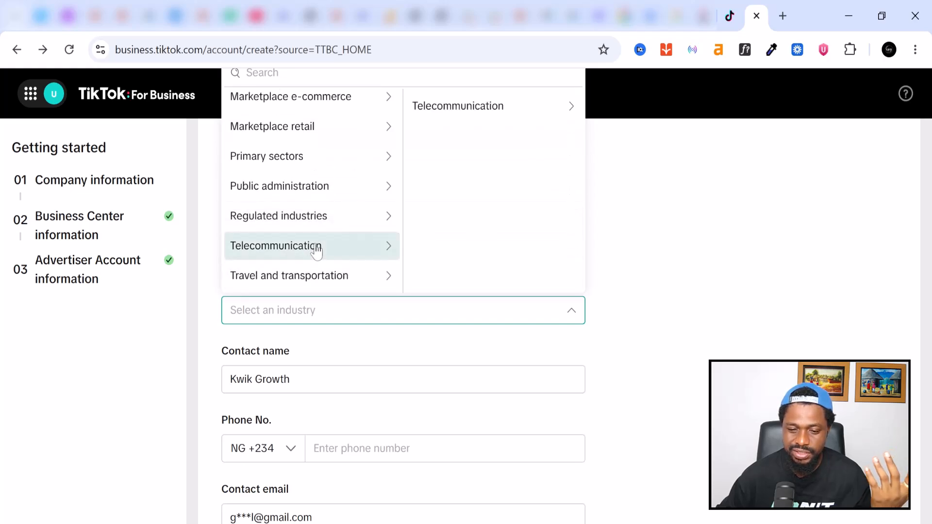
left_click(547, 111)
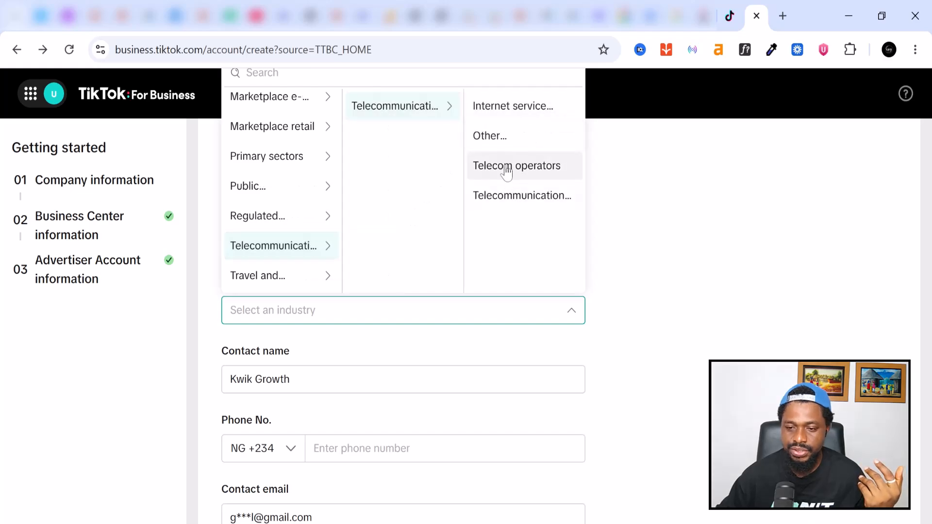
left_click(501, 145)
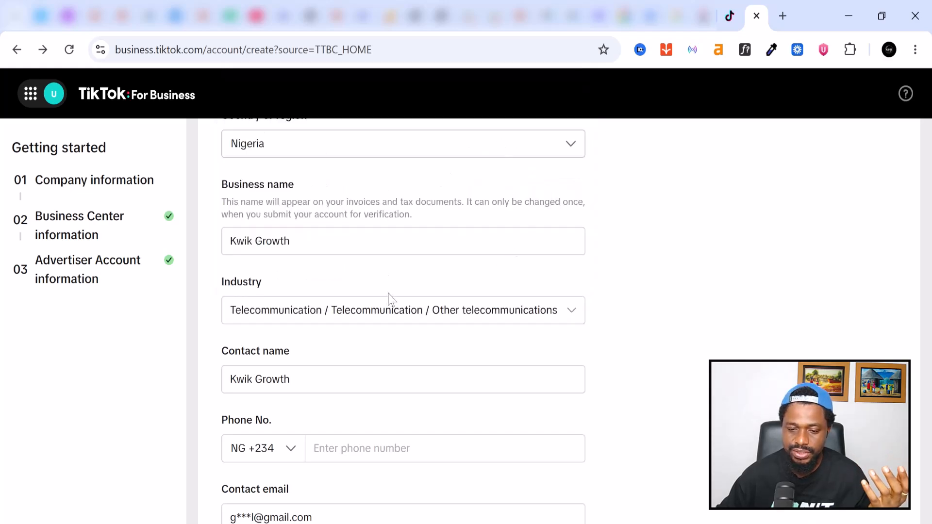
Step: Enter the business contact's phone number in the company information
scroll(386, 300, "down", 1)
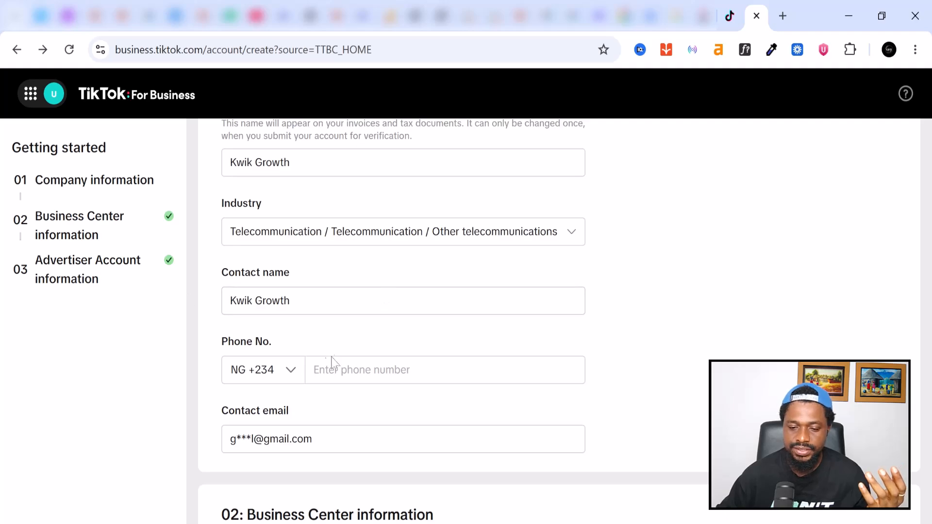
left_click(378, 370)
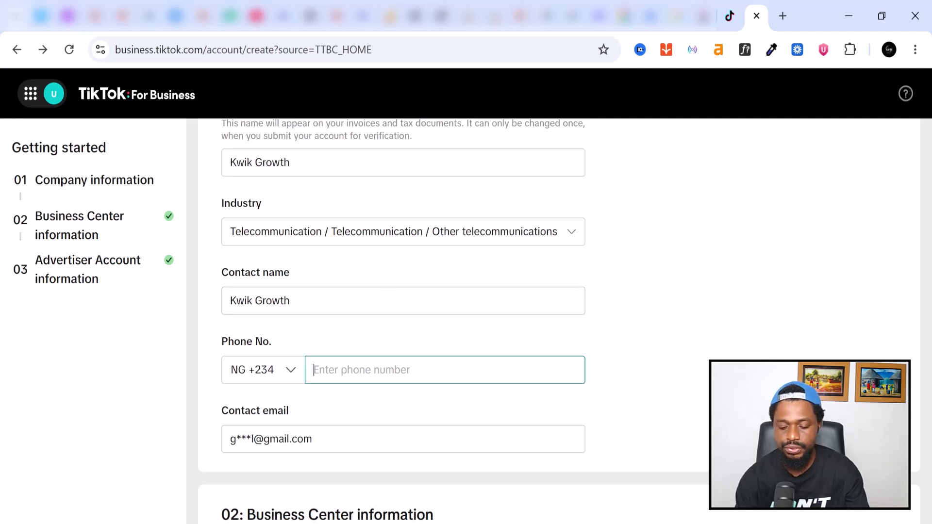
type("80312")
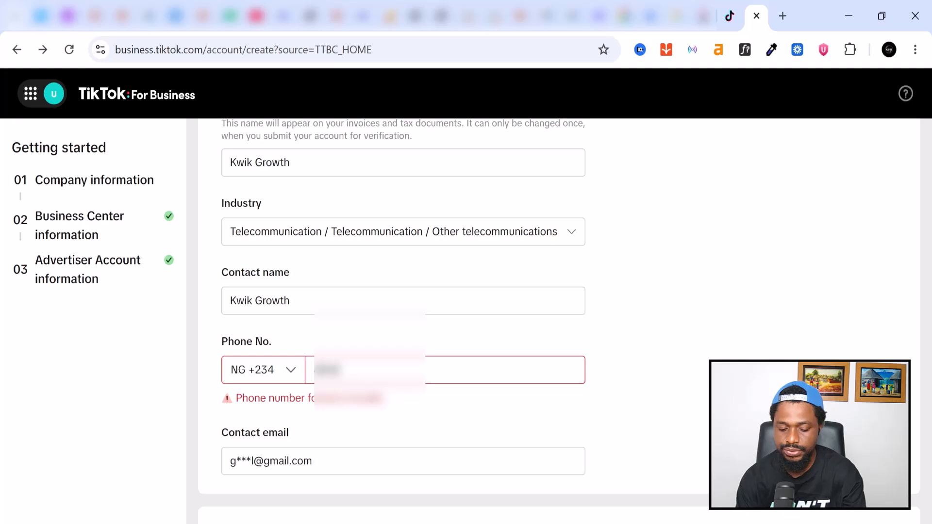
type("34567")
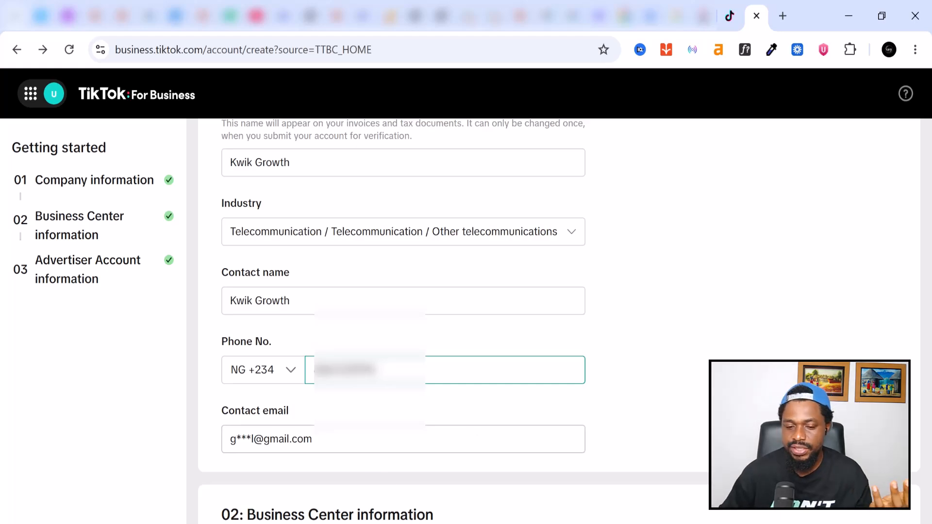
Step: Review the Business Center and Advertiser Account details, including the ad account's time zone options, and submit the form
scroll(583, 408, "down", 5)
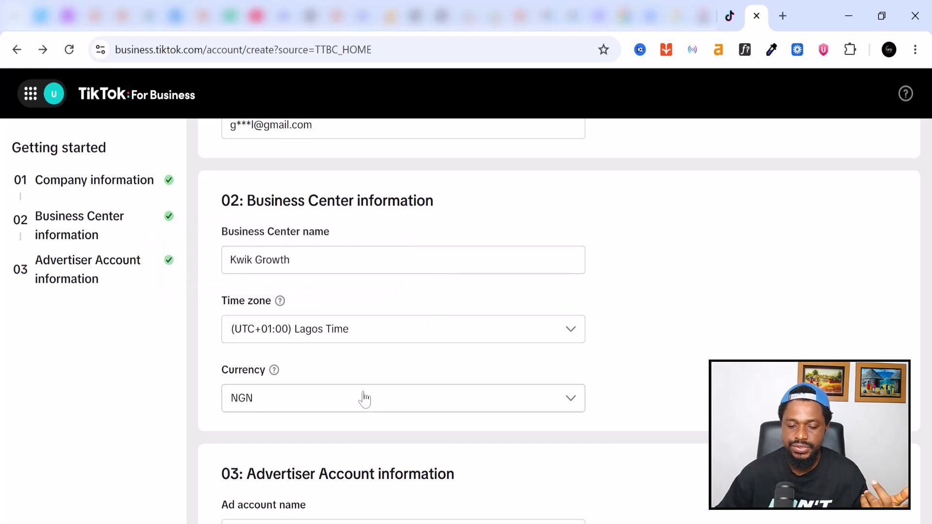
scroll(441, 383, "down", 3)
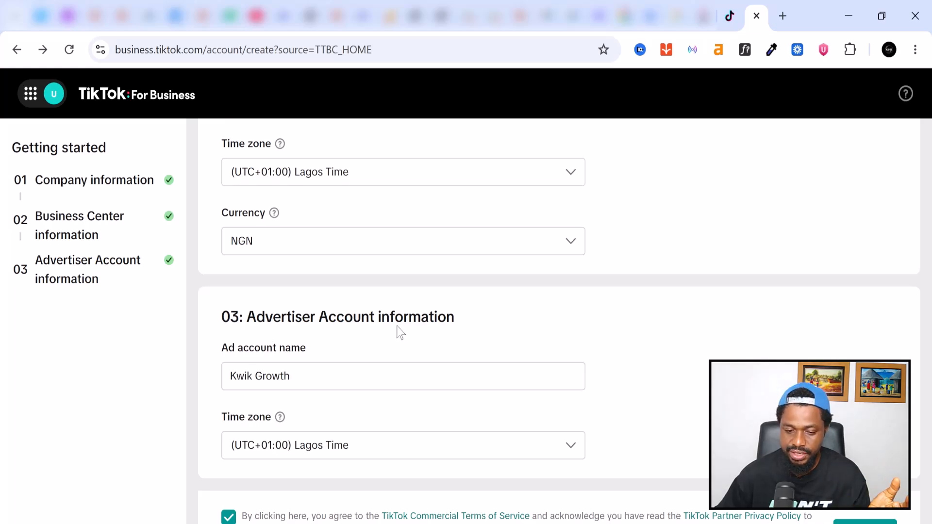
scroll(396, 330, "down", 1)
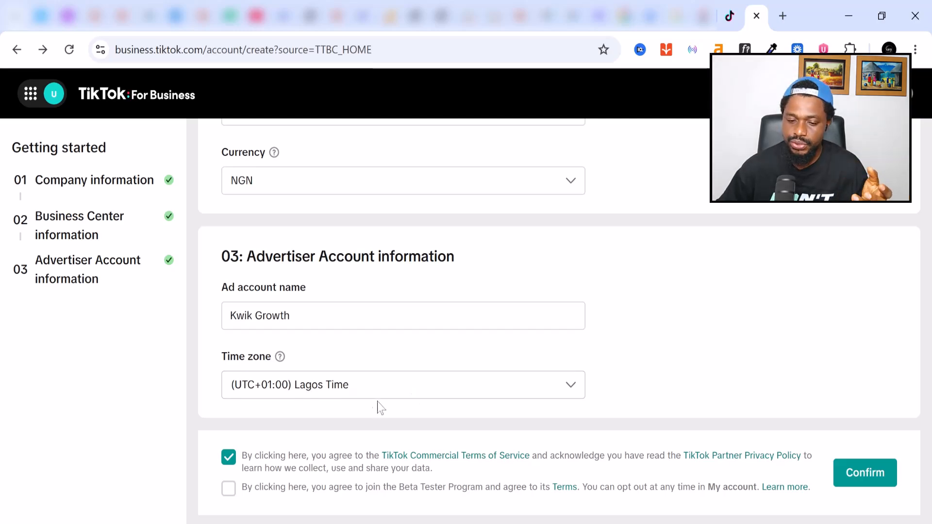
left_click(399, 396)
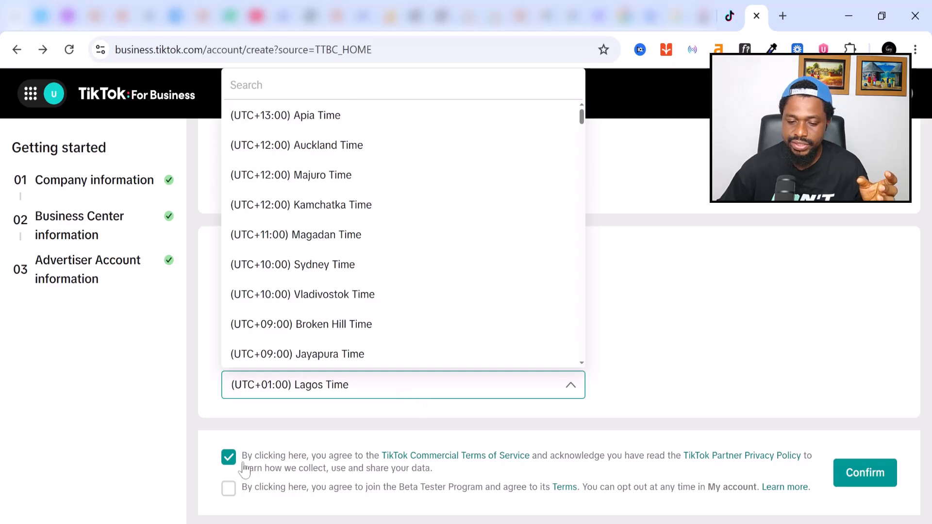
left_click(865, 472)
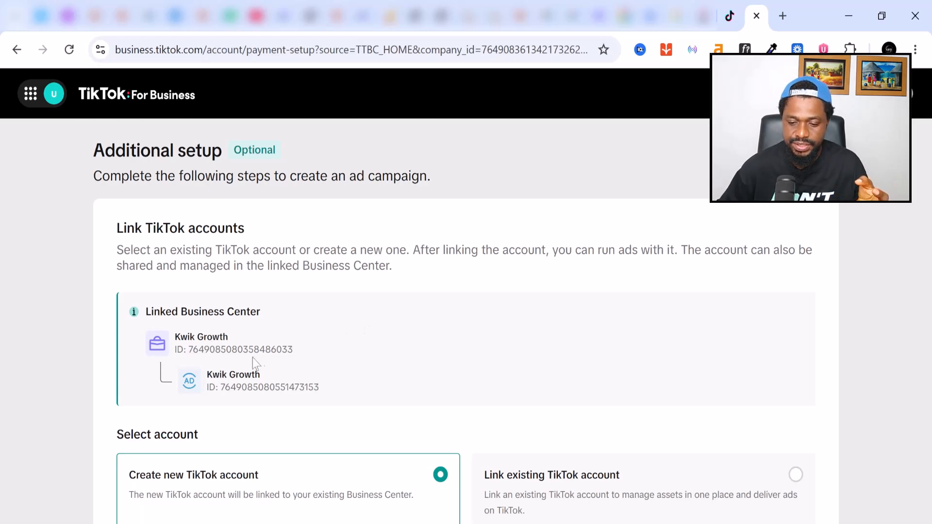
Step: Choose to link an existing TikTok account to the Business Center by logging in to that account
scroll(254, 359, "down", 2)
scroll(258, 364, "up", 2)
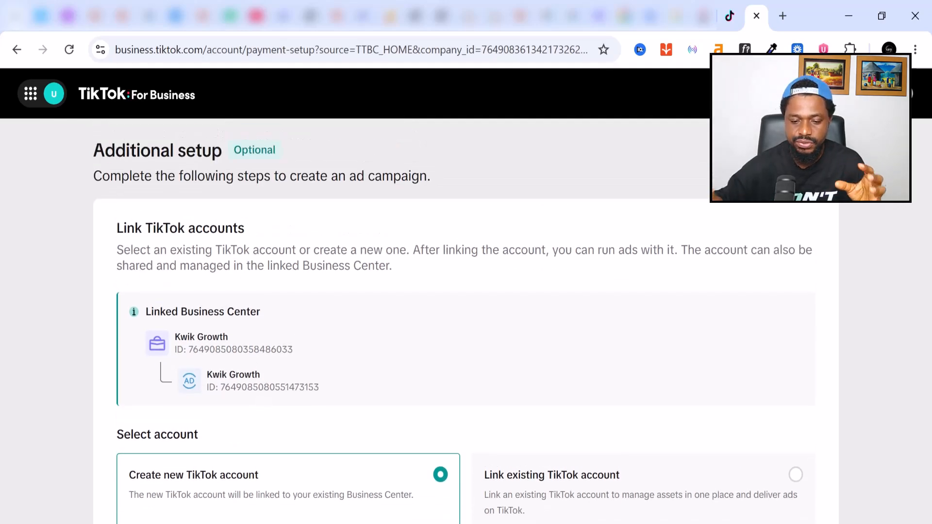
scroll(272, 368, "down", 2)
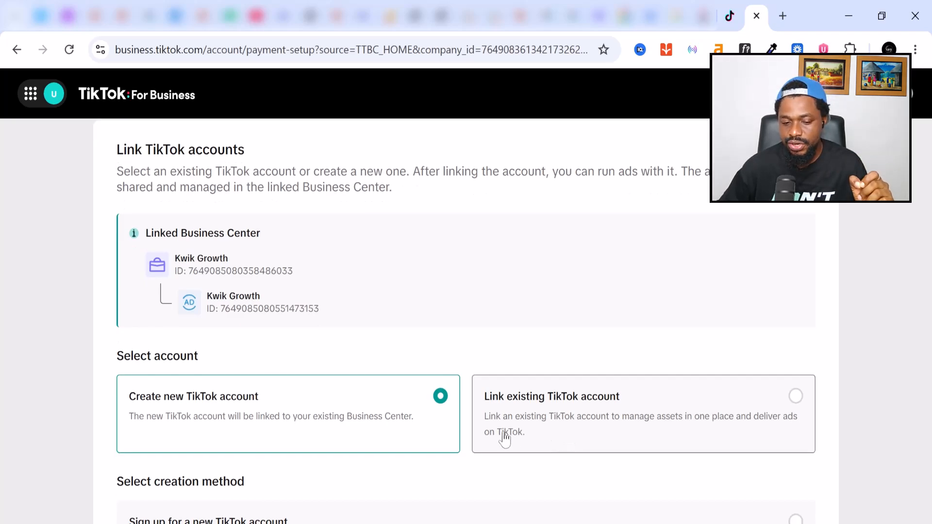
scroll(287, 427, "down", 2)
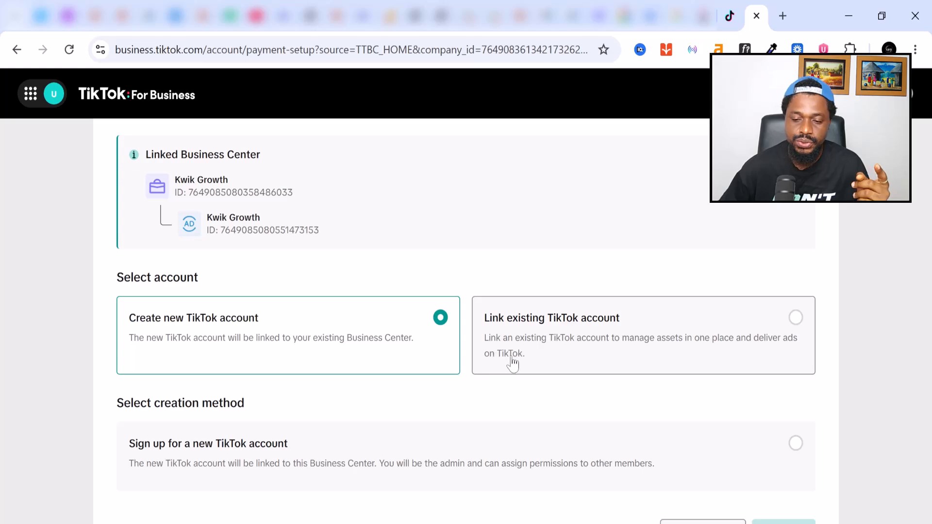
left_click(512, 363)
scroll(512, 363, "down", 2)
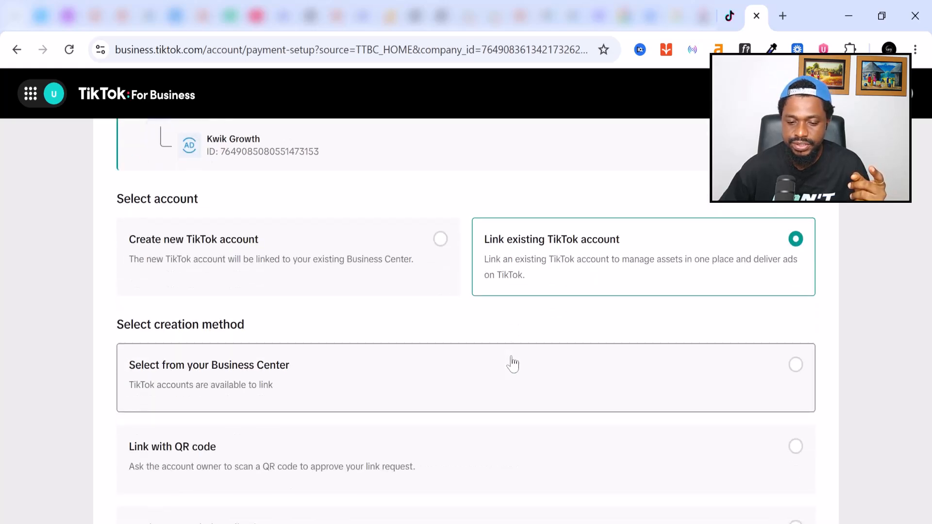
scroll(254, 369, "down", 6)
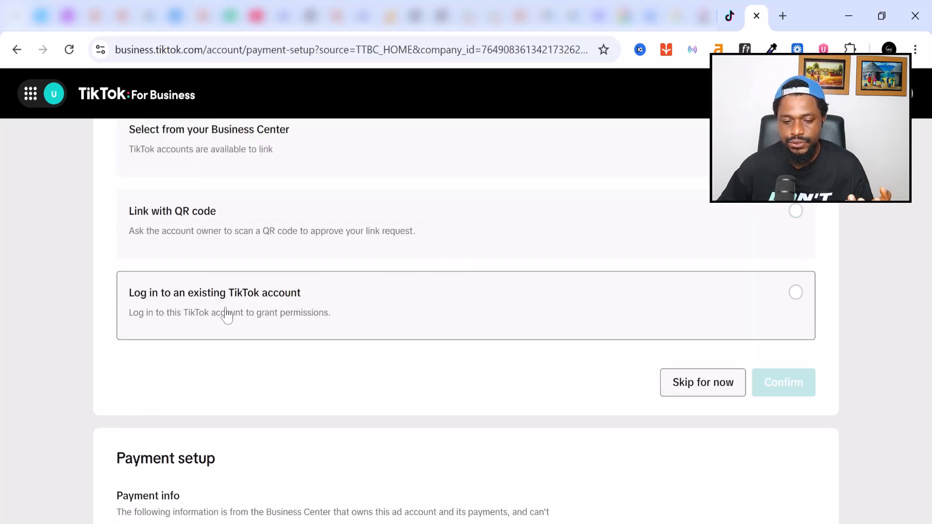
left_click(227, 315)
scroll(225, 314, "up", 4)
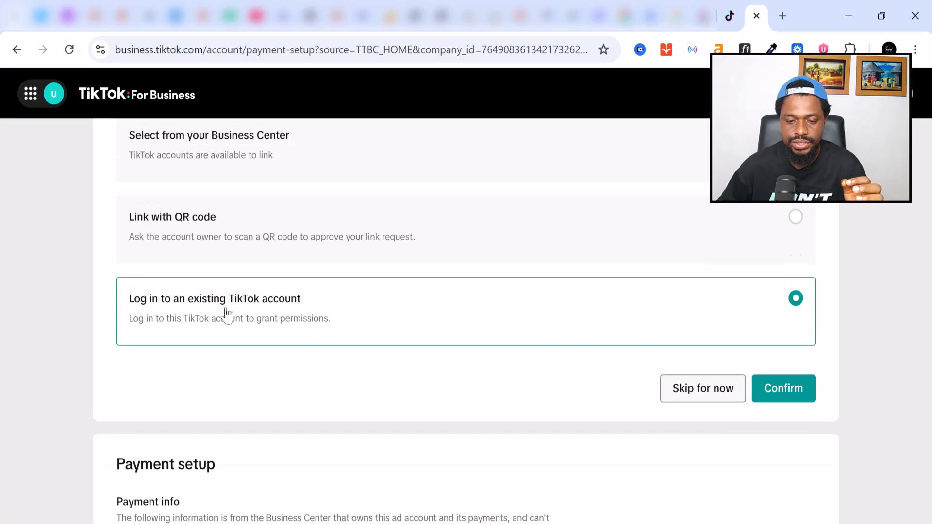
Step: Confirm linking by login to an existing TikTok account and log in to that account with a QR code
scroll(898, 476, "down", 4)
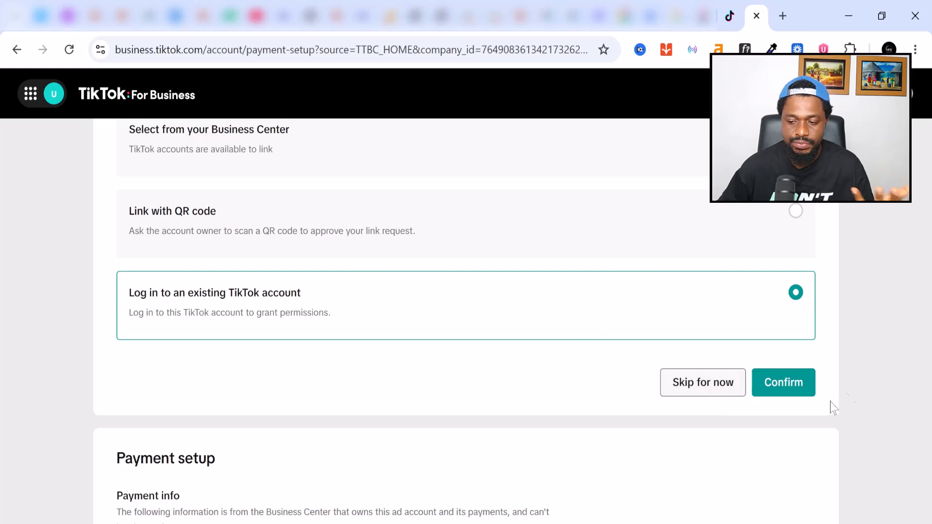
left_click(784, 383)
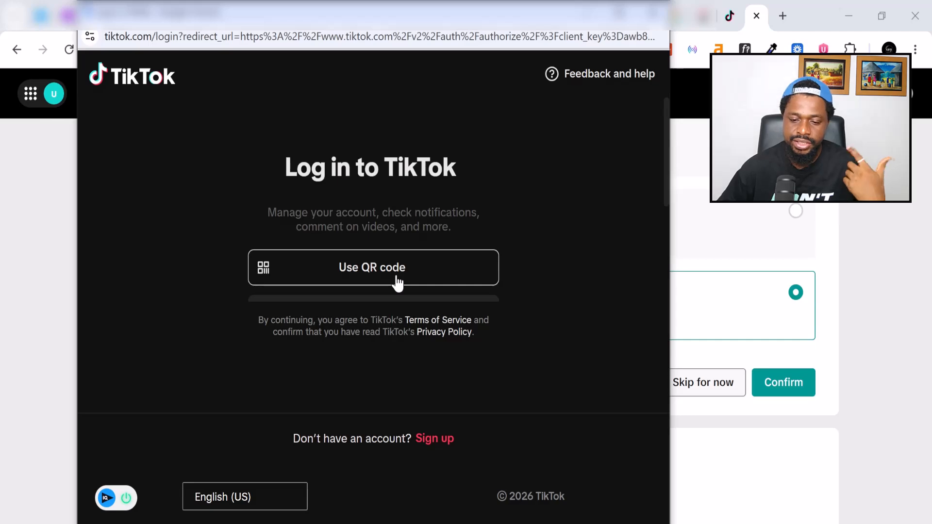
left_click(397, 283)
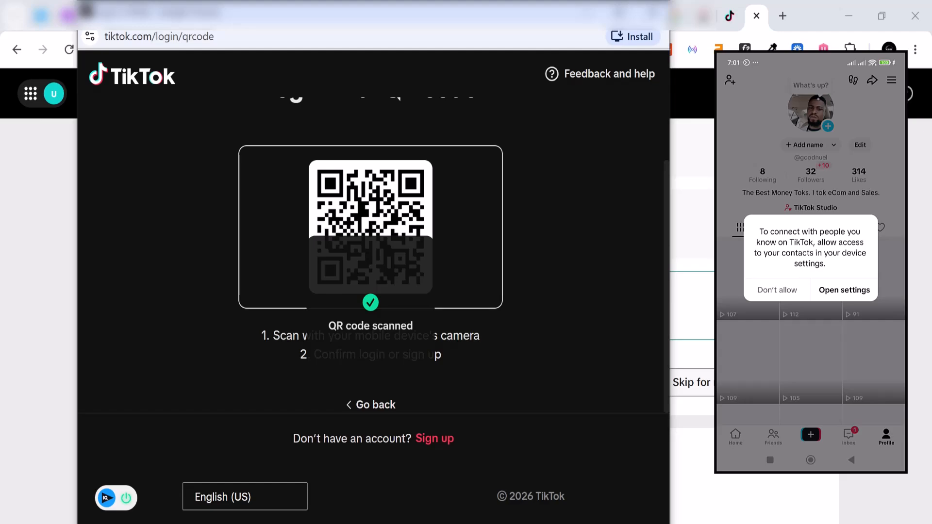
Step: Review the permissions Kwik Growth requests on the TikTok account, grant them, and acknowledge the account authorization
scroll(456, 298, "up", 5)
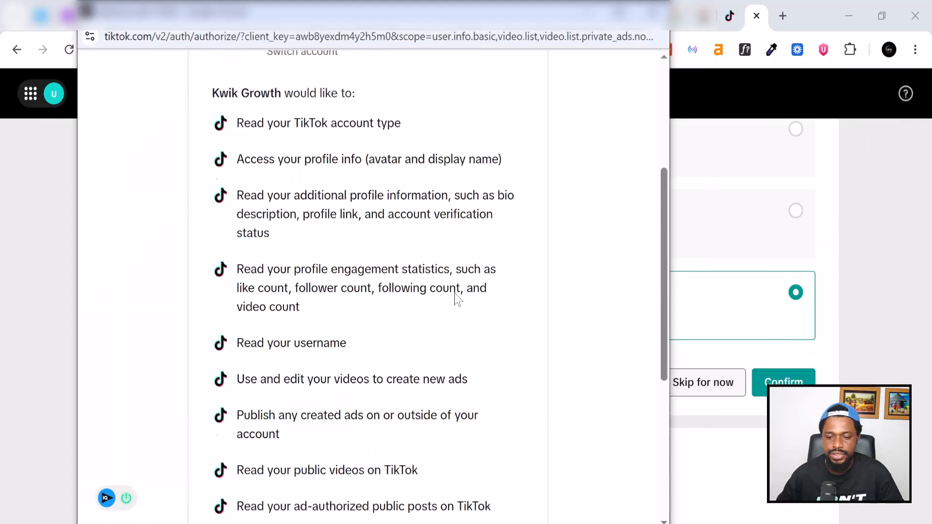
scroll(363, 253, "down", 2)
scroll(363, 254, "down", 3)
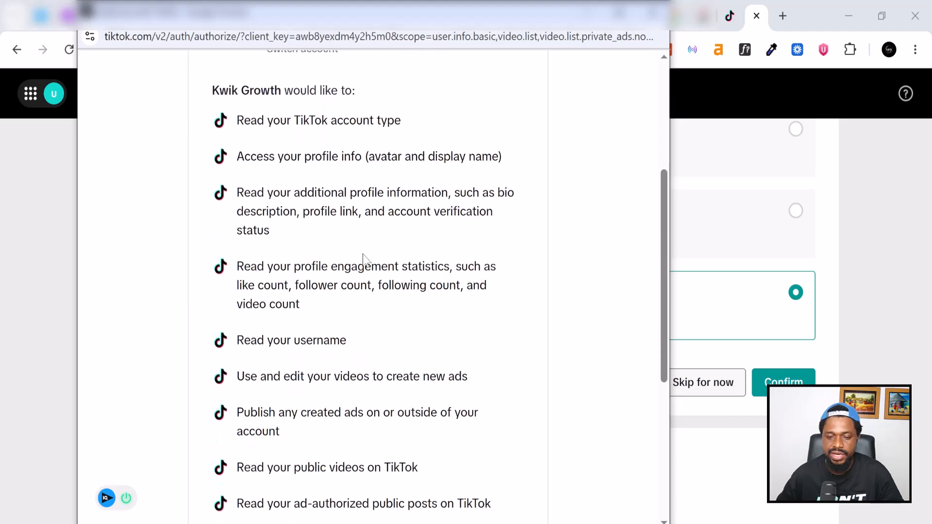
scroll(389, 291, "down", 6)
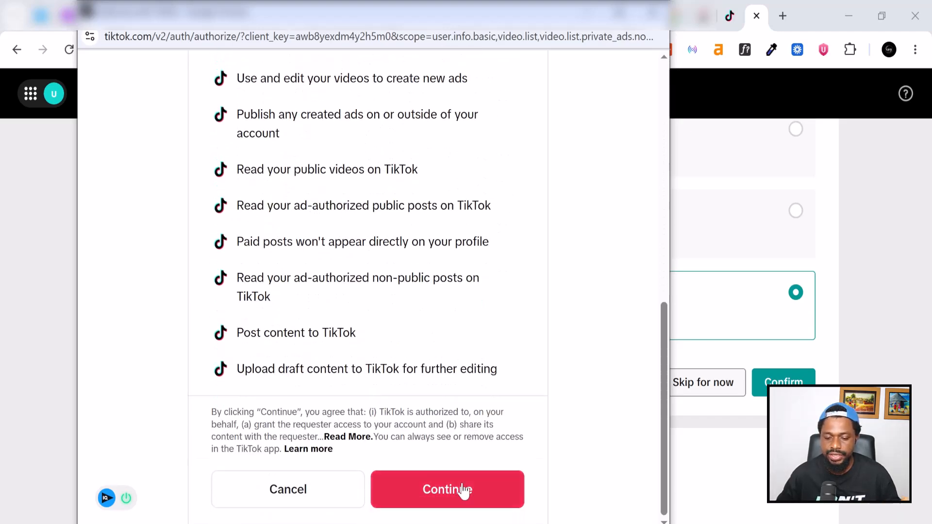
left_click(445, 495)
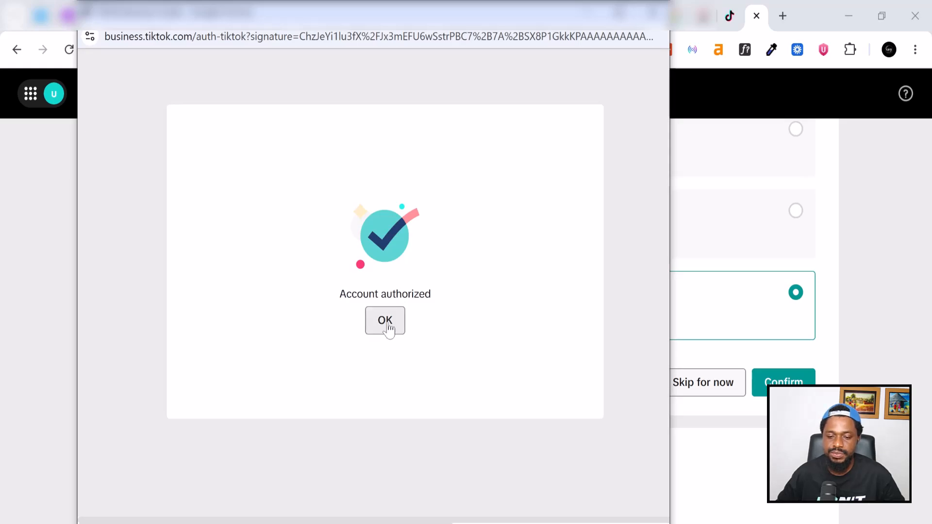
left_click(387, 324)
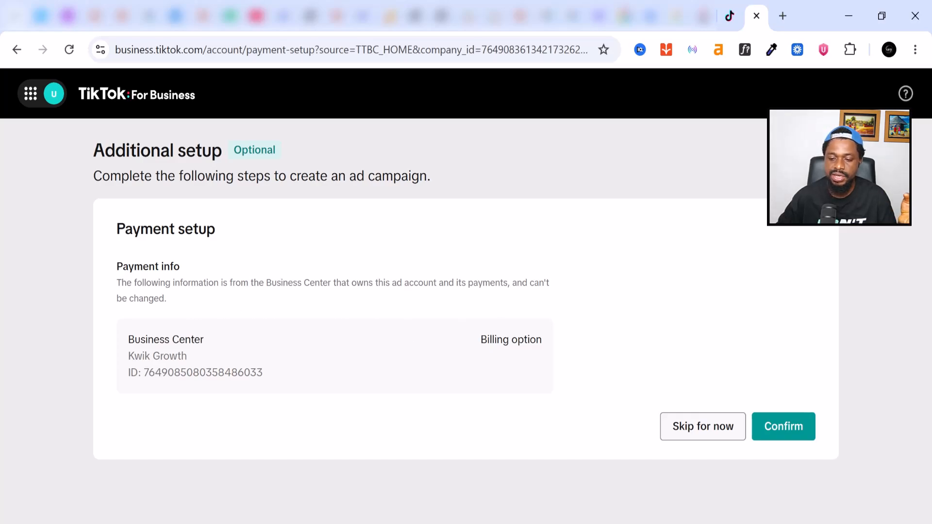
Step: Confirm the payment setup and accept compliance with TikTok's Politics, Governments, and Elections Advertising Policy
left_click(792, 430)
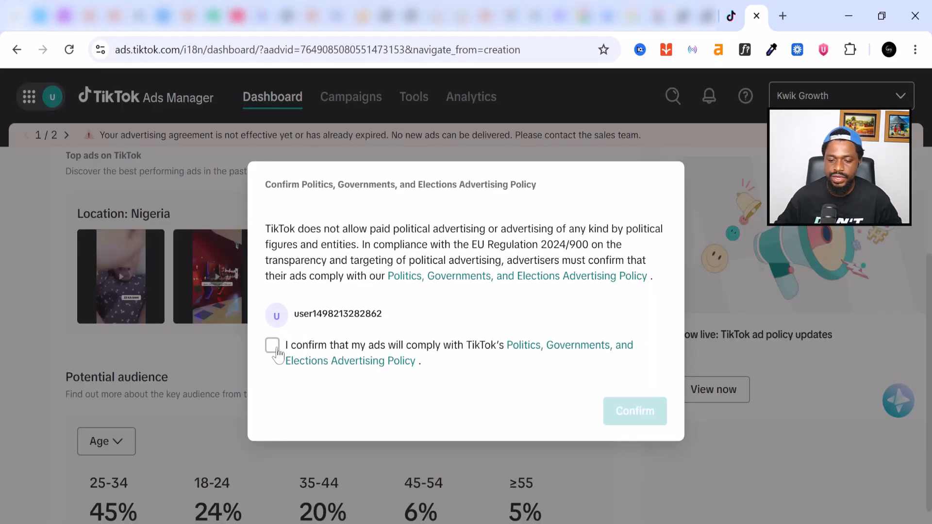
left_click(273, 346)
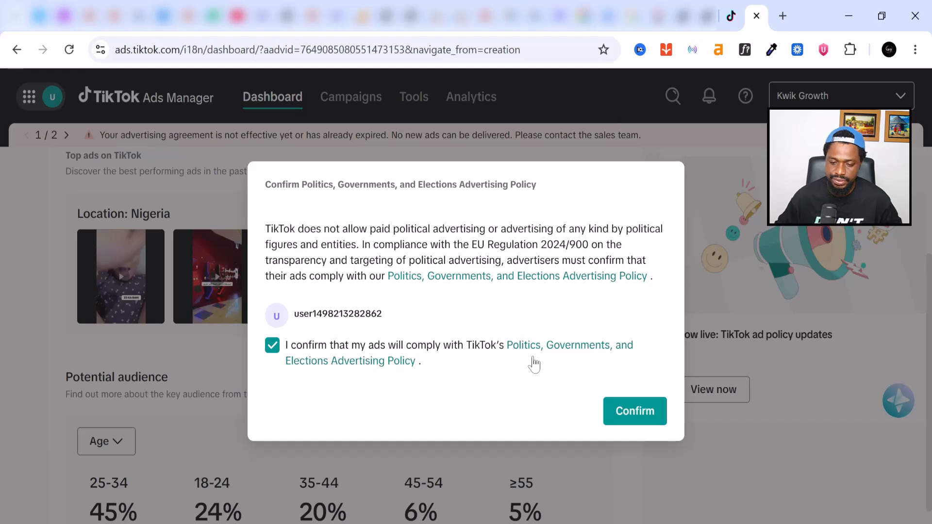
left_click(653, 409)
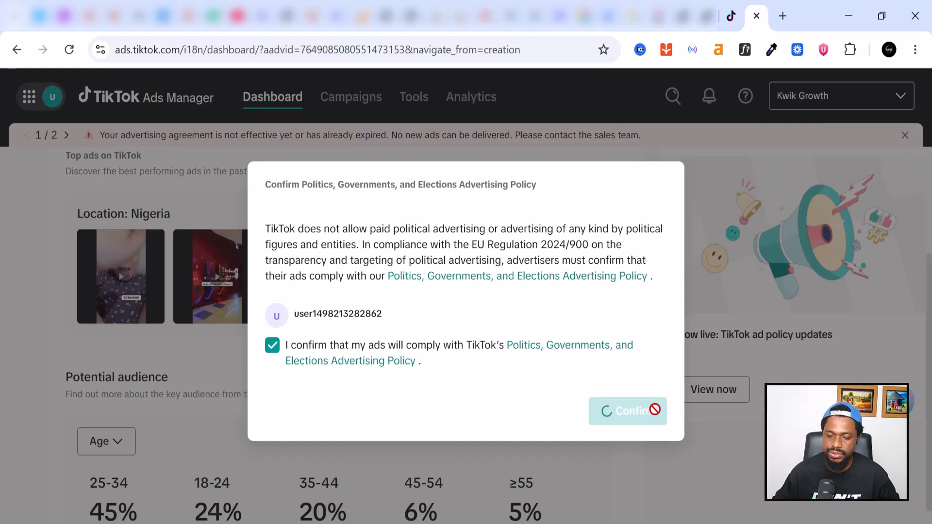